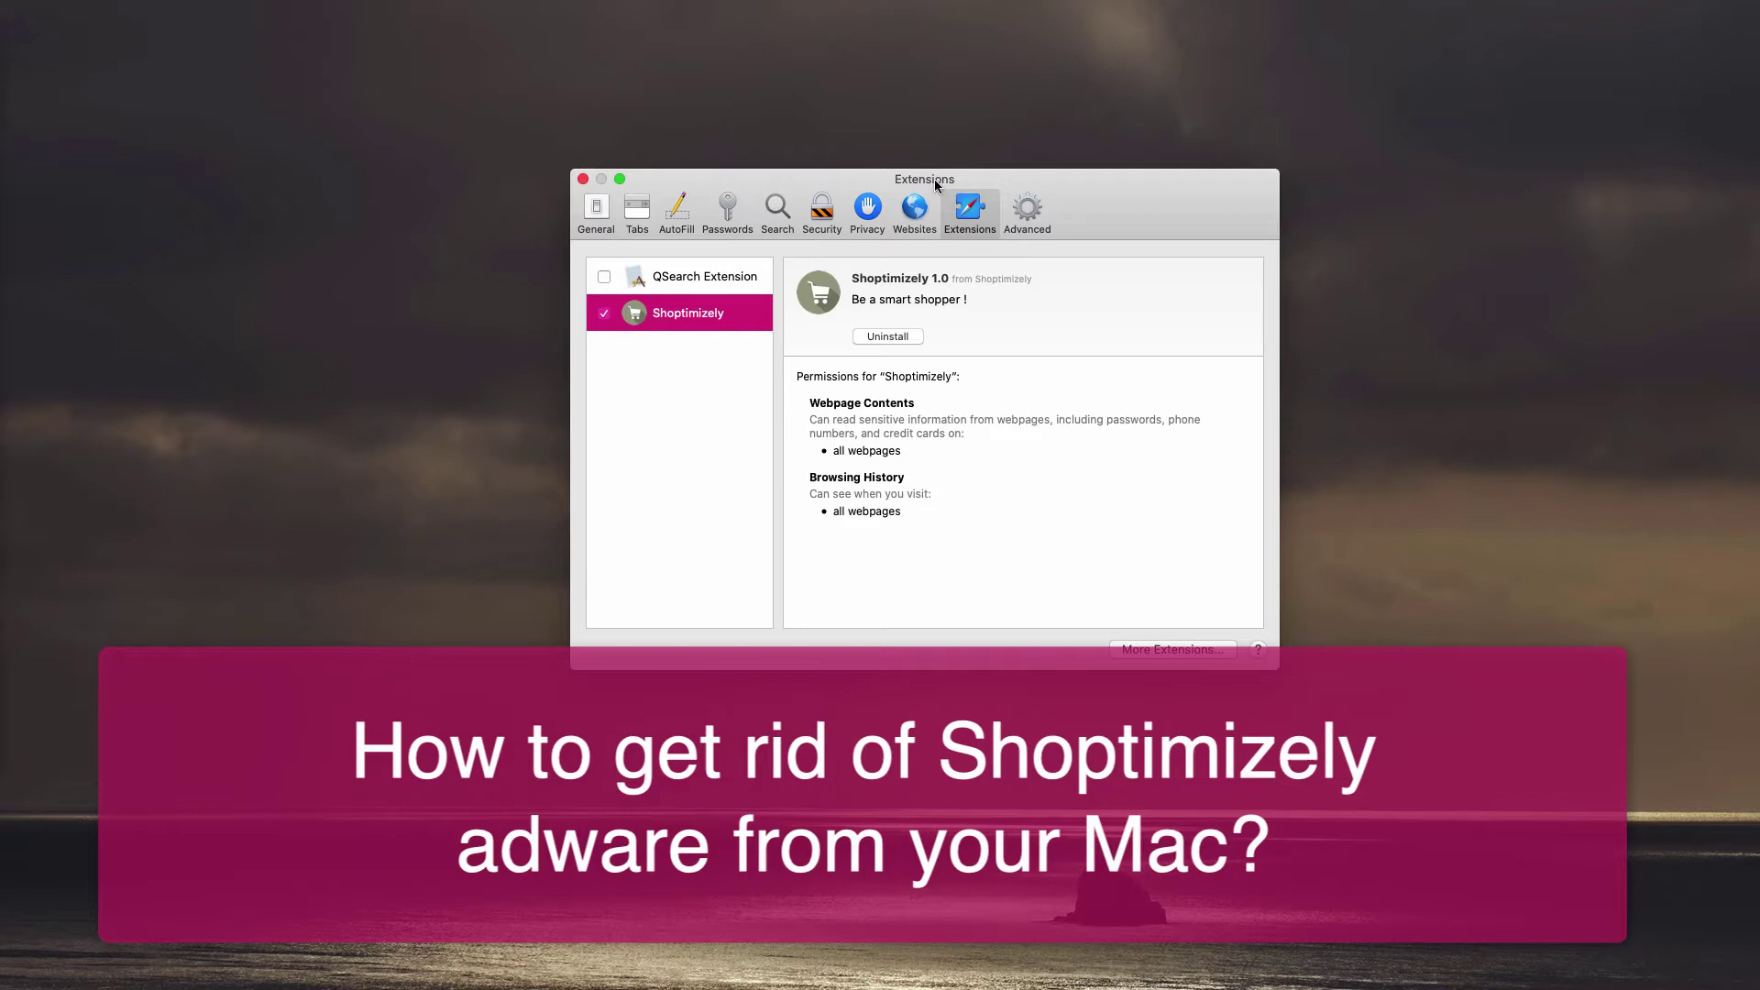
Rearrange the Extensions preferences and Flash Player installer windows, bringing the Extensions preferences to the front.
left_click_drag(934, 178, 933, 185)
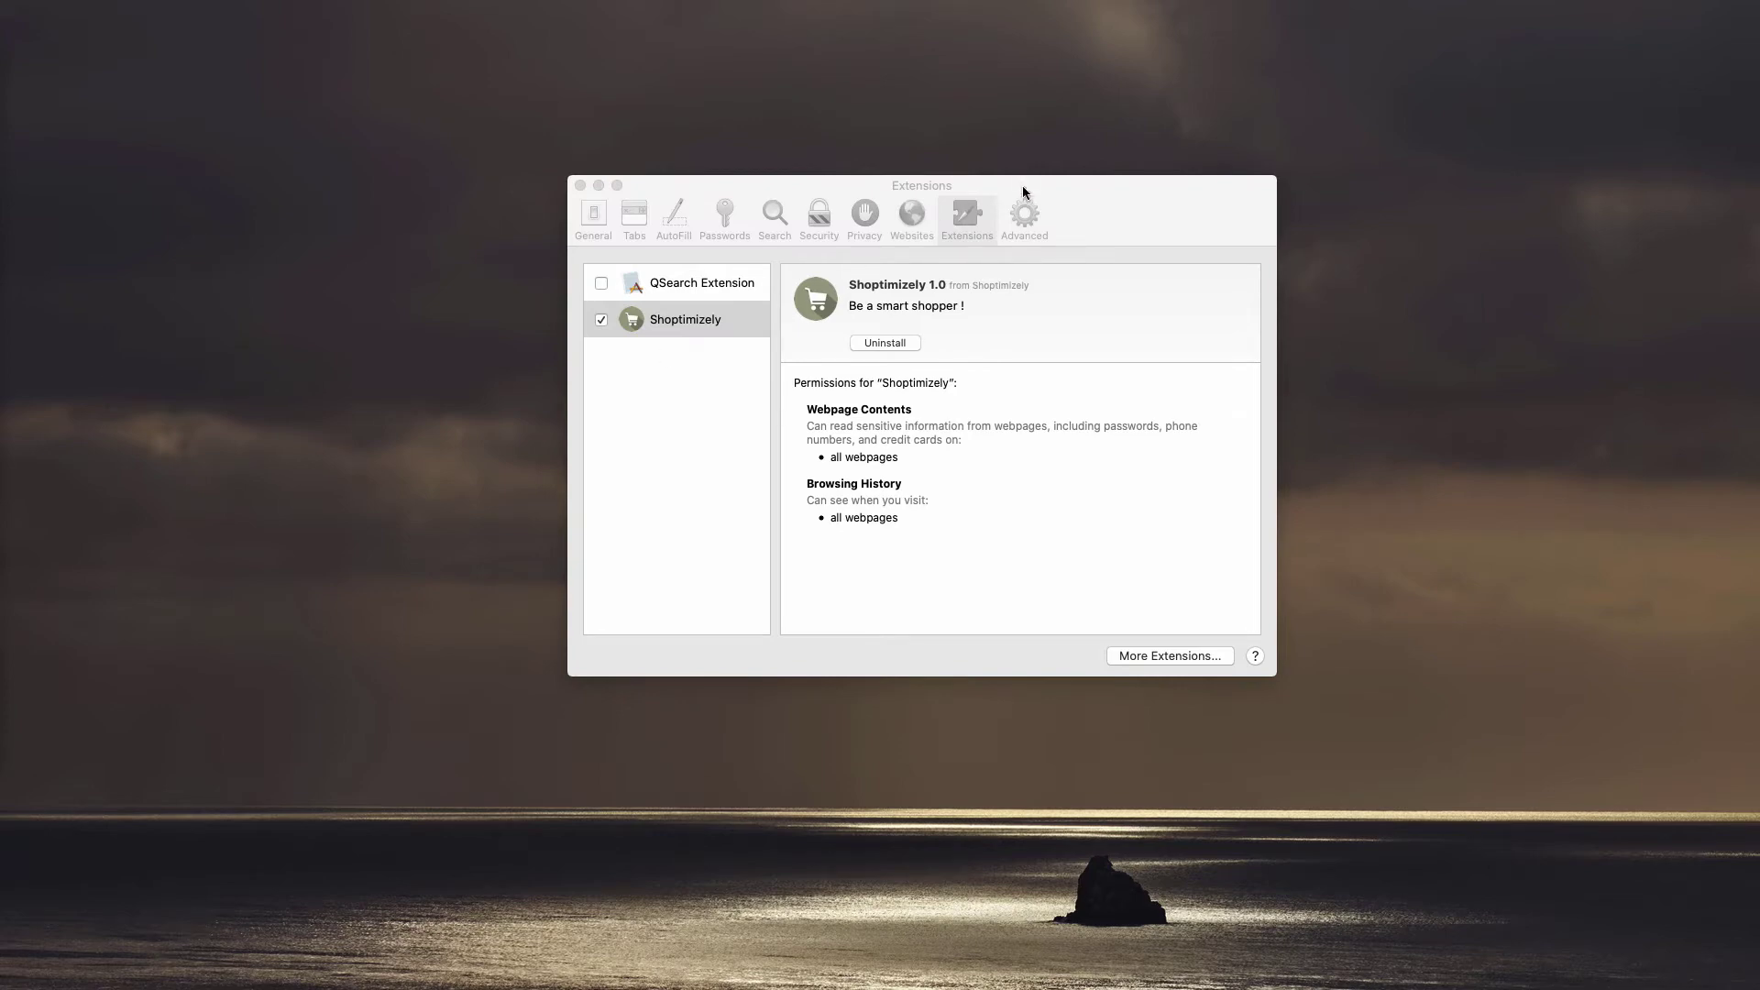
left_click_drag(1022, 185, 1164, 173)
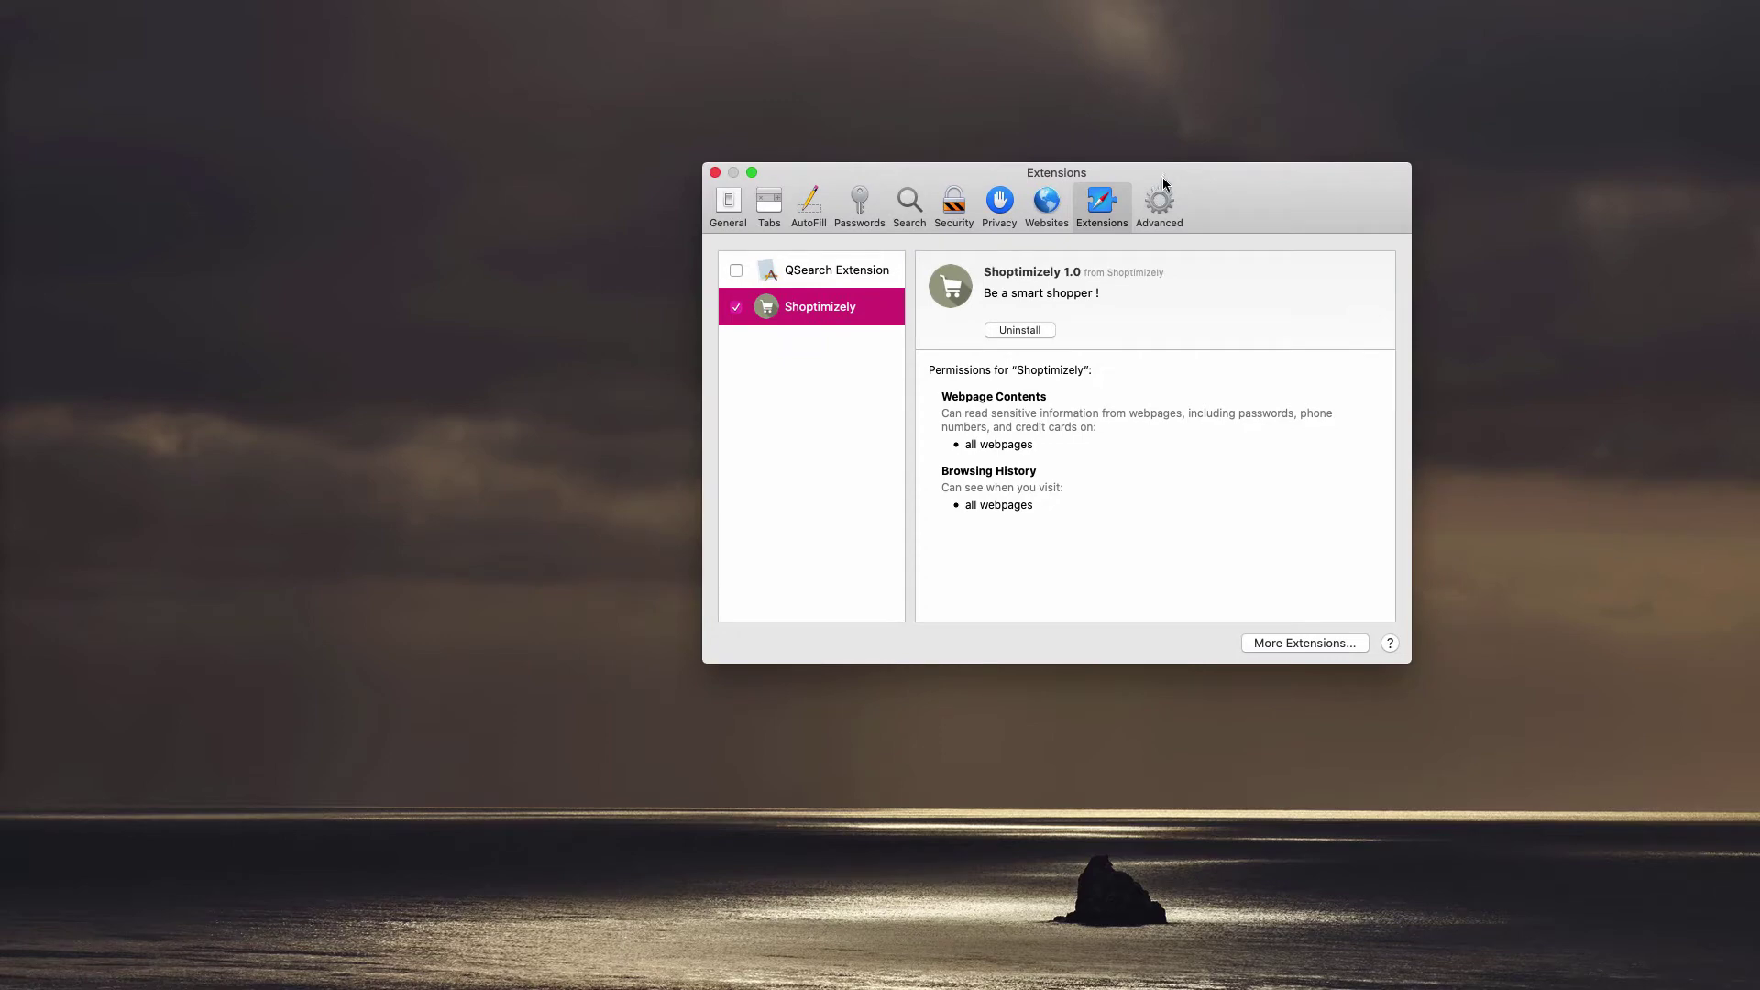
left_click_drag(1135, 180, 1151, 179)
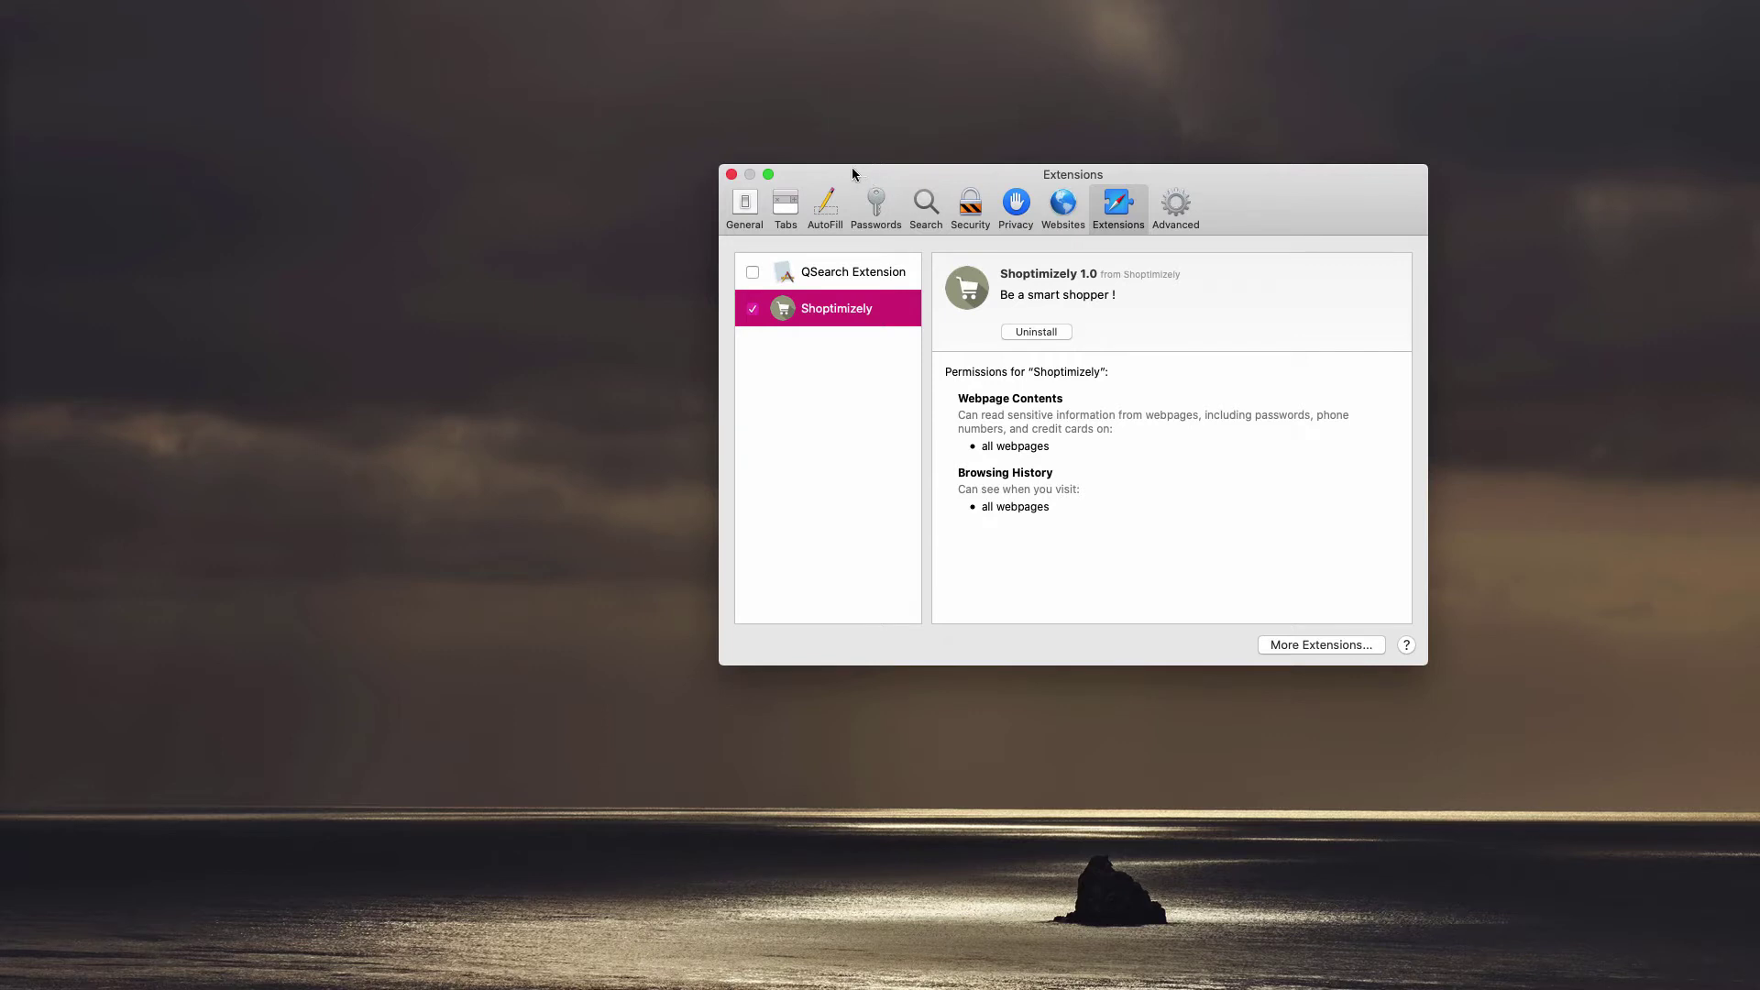
left_click_drag(867, 175, 885, 175)
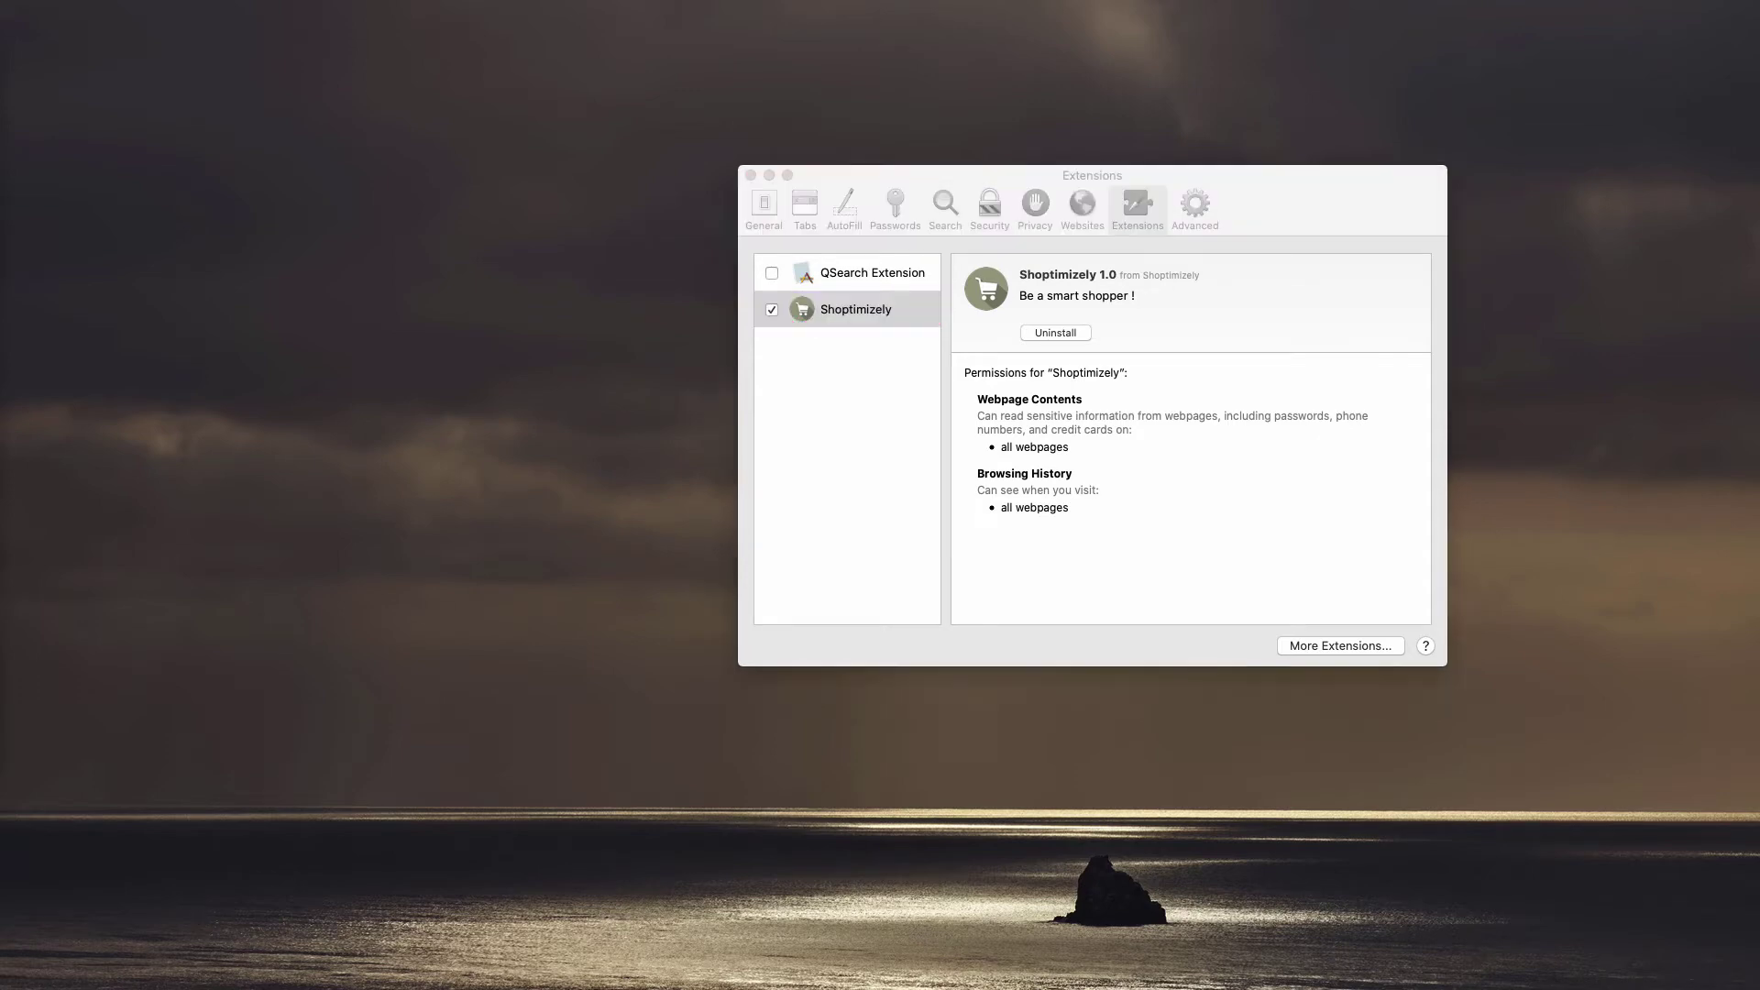
left_click_drag(612, 237, 459, 240)
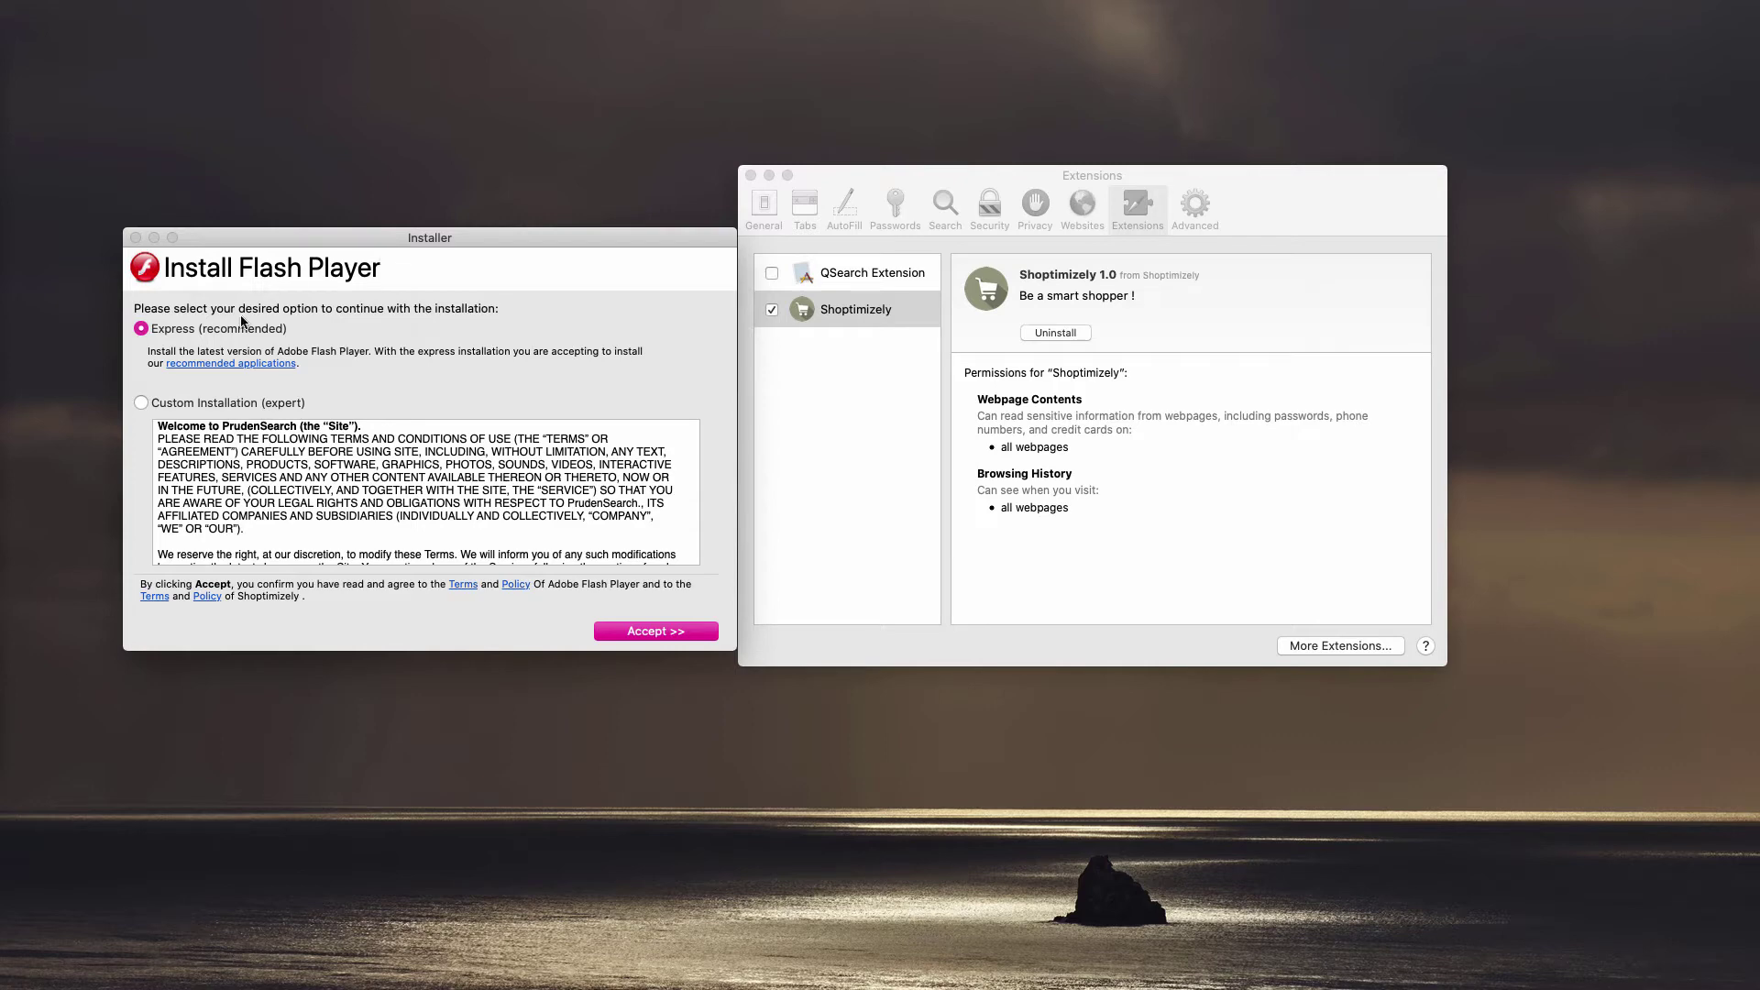
left_click_drag(246, 240, 240, 240)
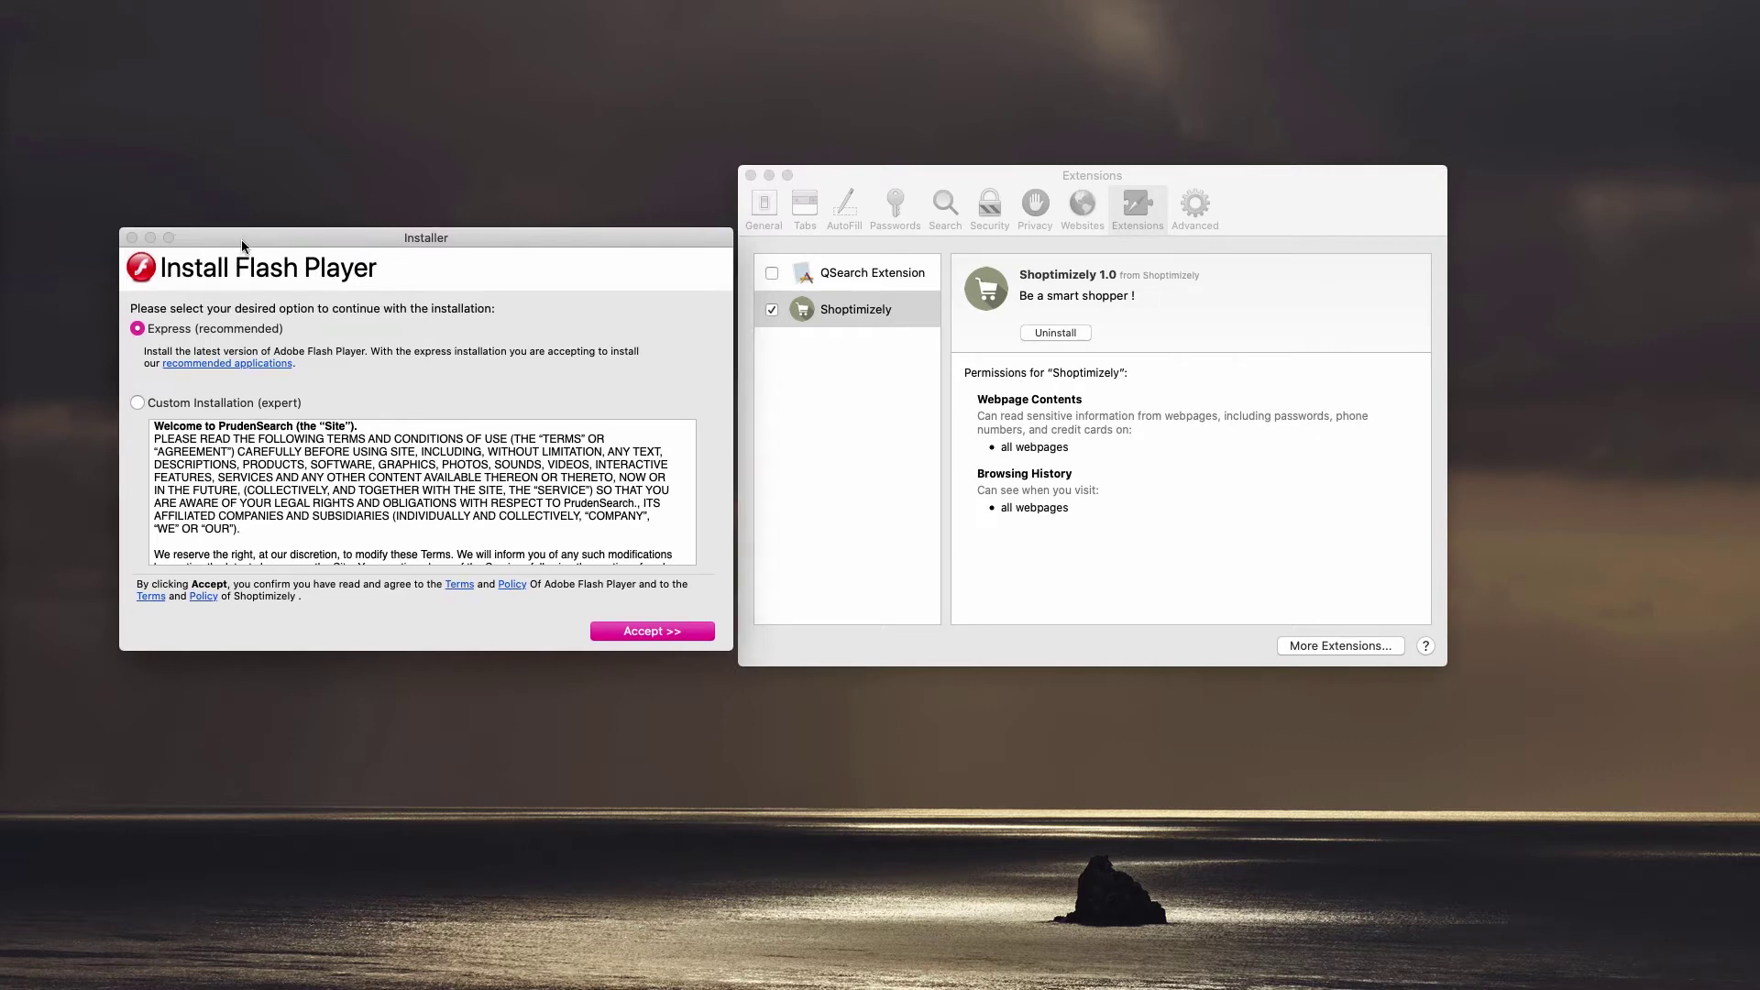
scroll(303, 514, "down", 1)
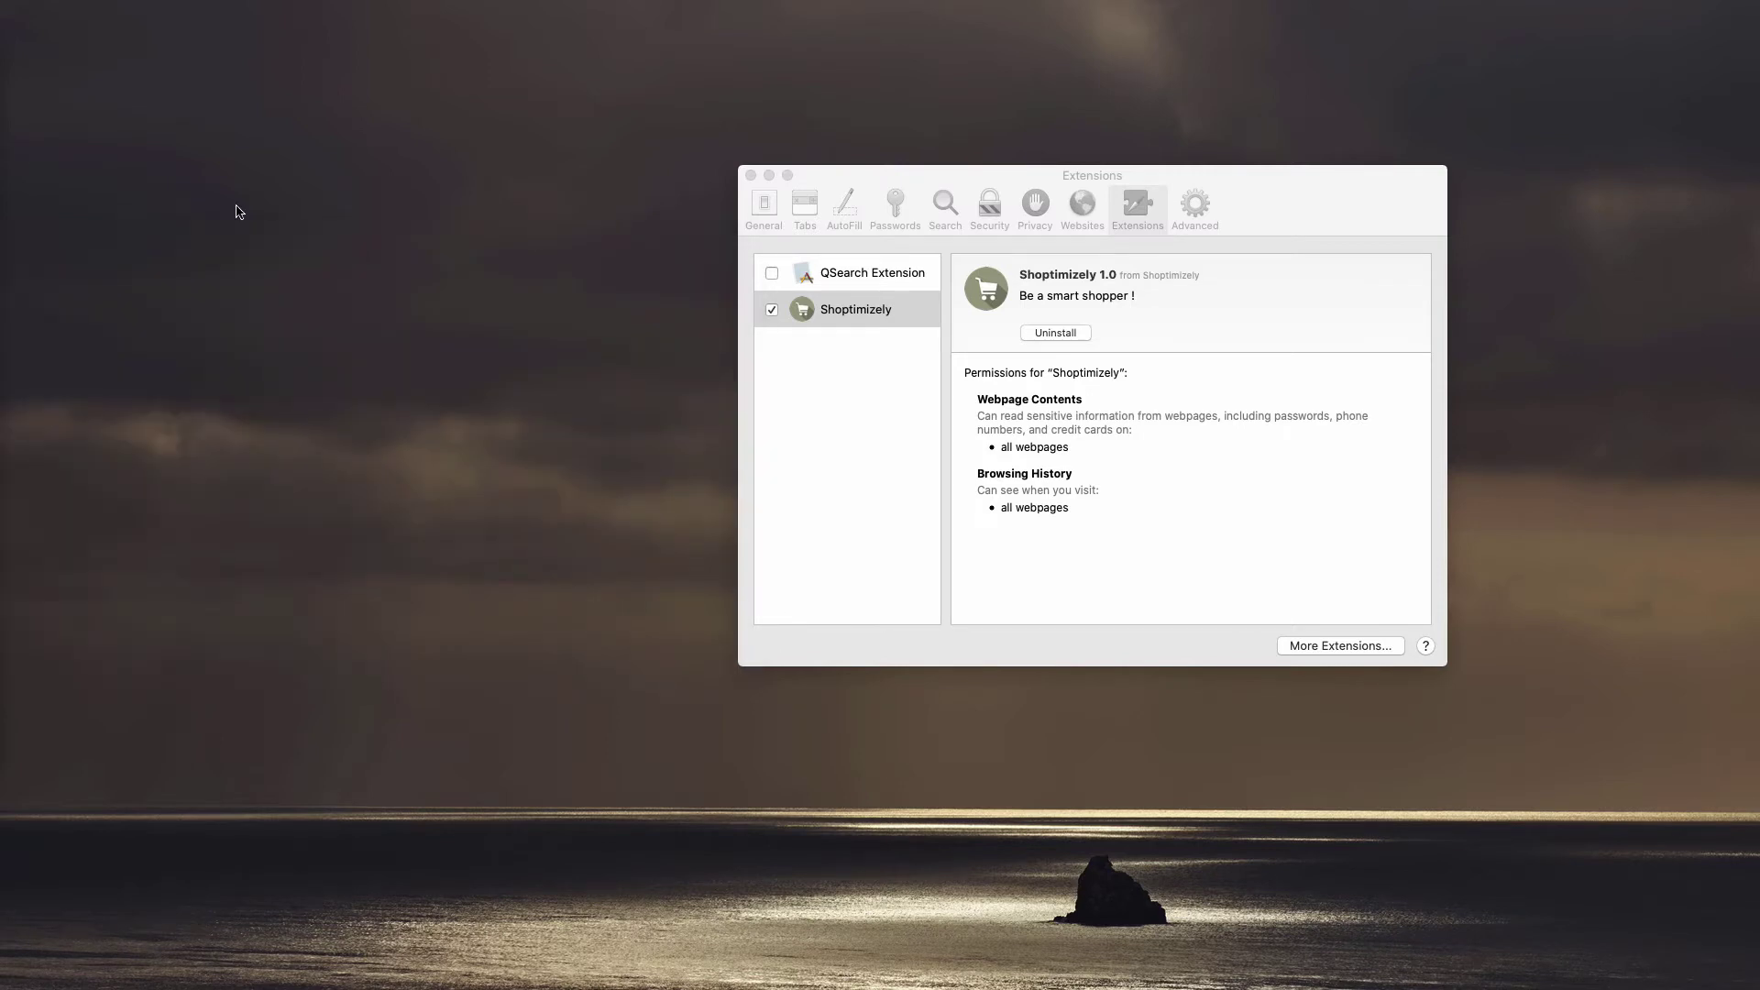
left_click(961, 176)
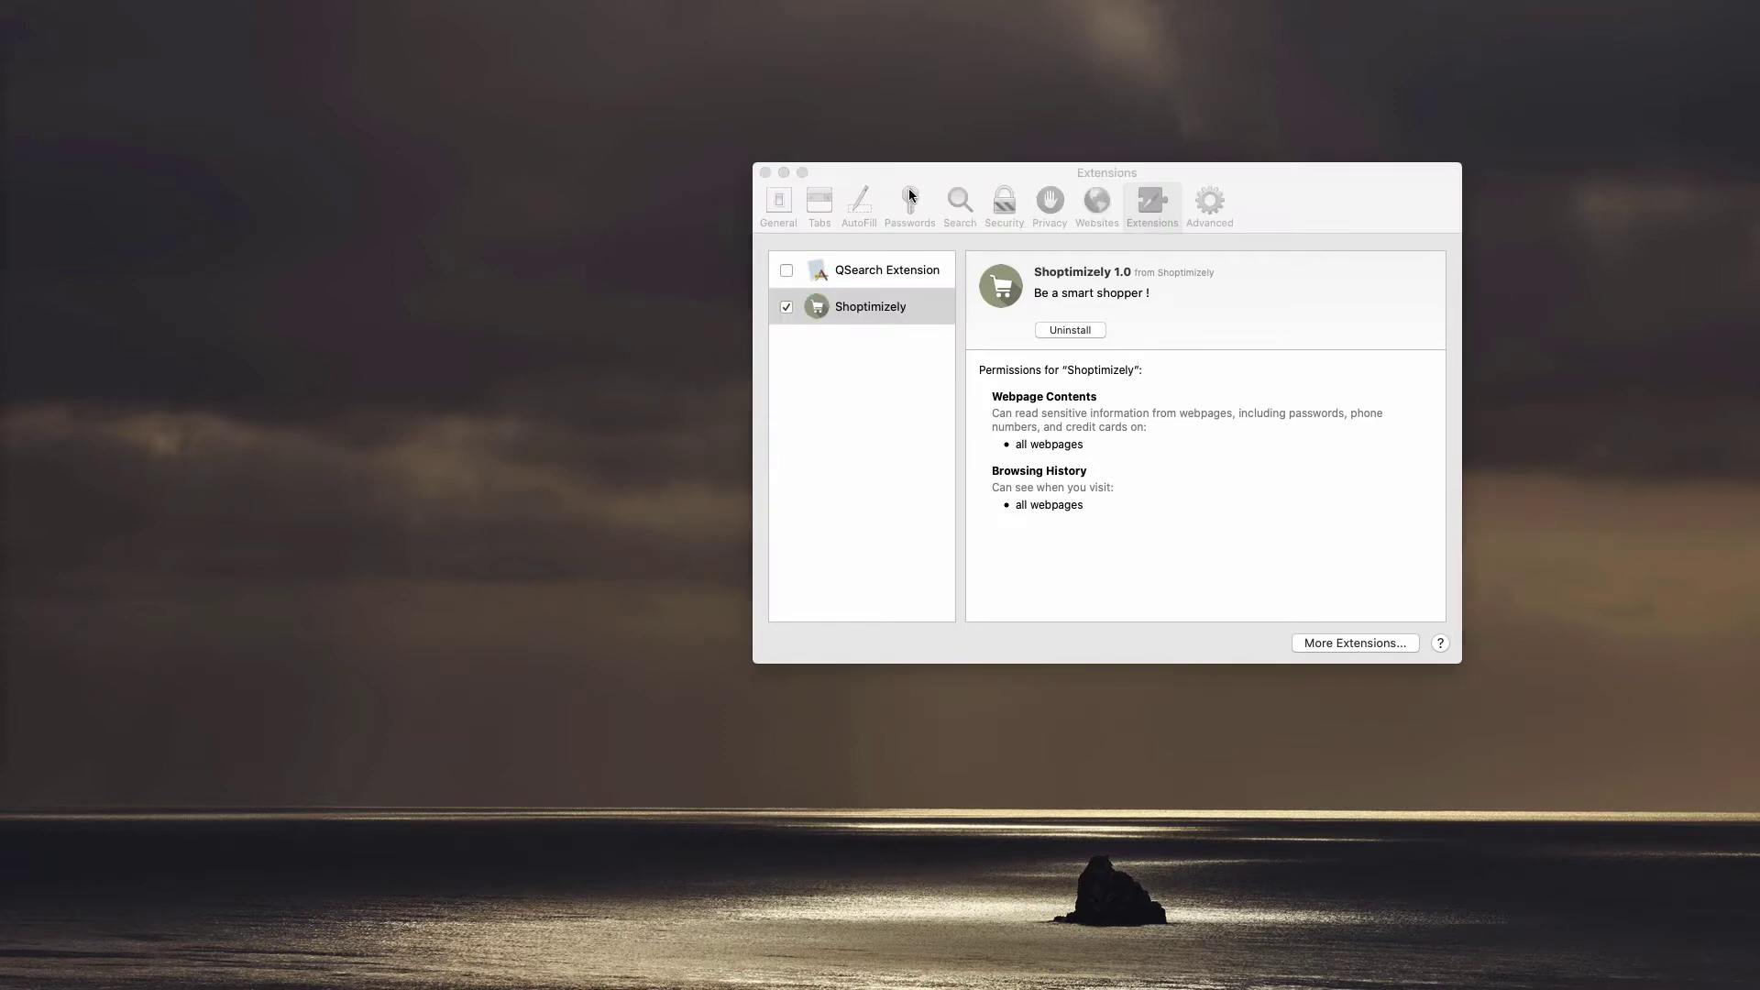
left_click_drag(882, 172, 530, 159)
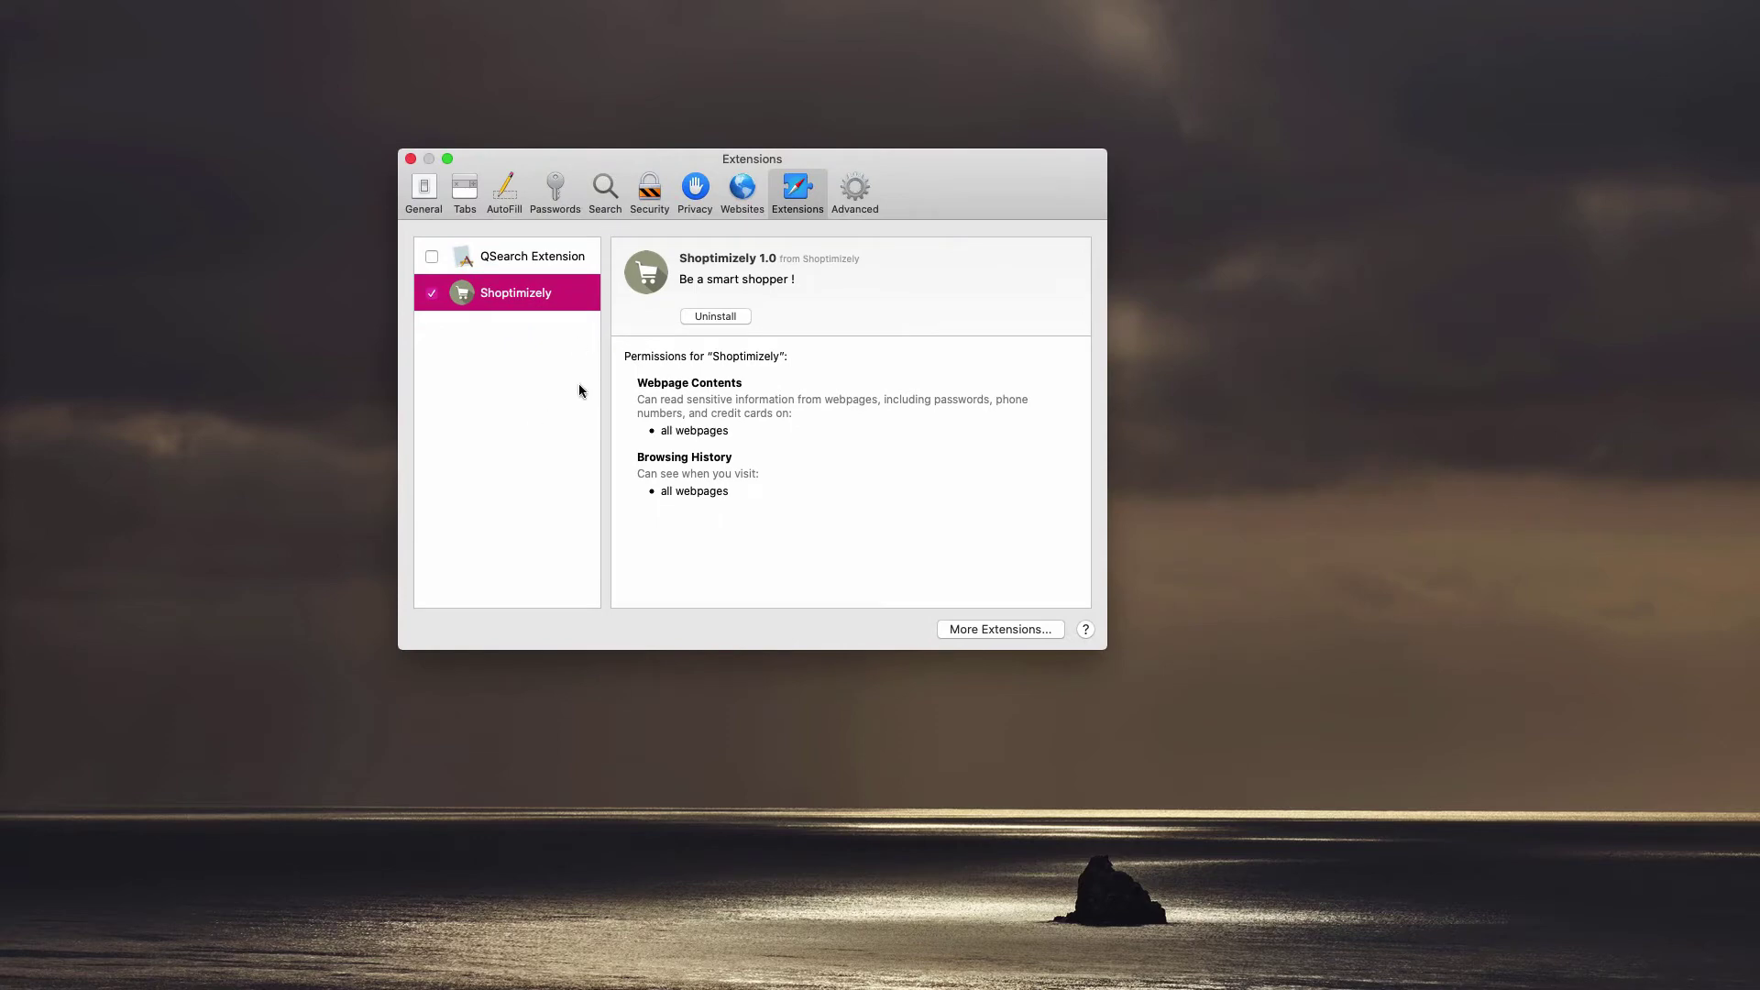
left_click_drag(744, 165, 752, 171)
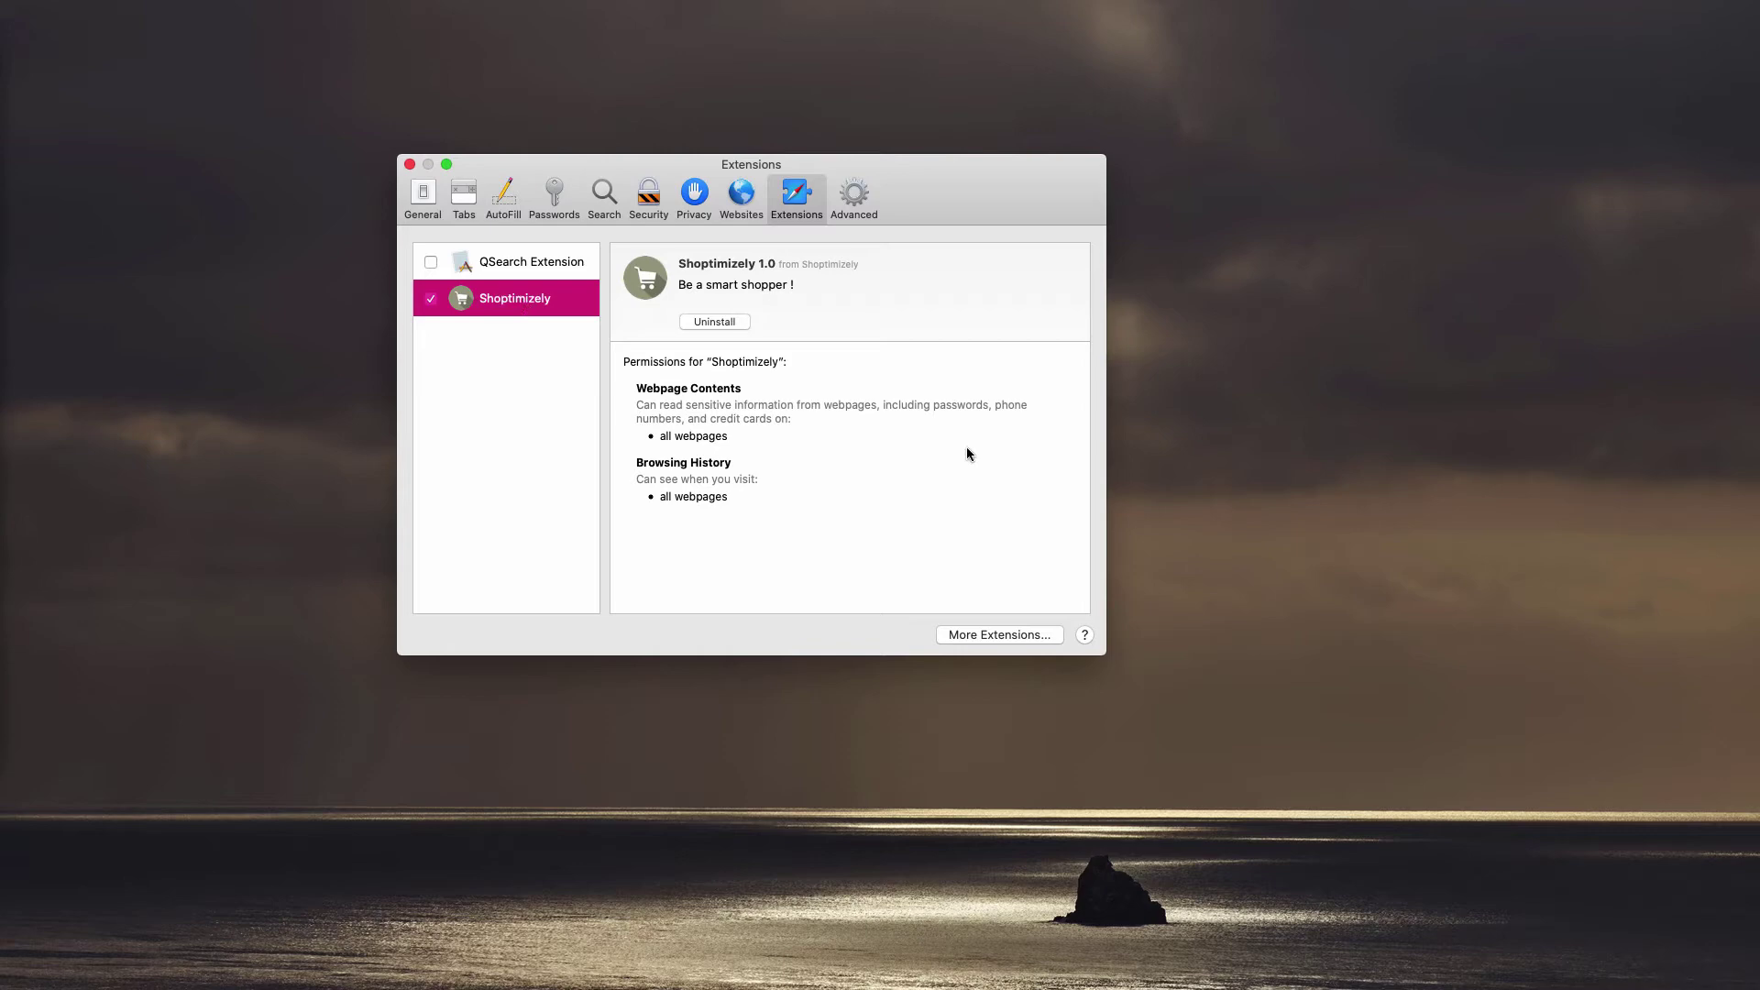
Uninstall the Shoptimizely extension and move Shoptimizely.app to the Trash from Finder.
left_click(711, 321)
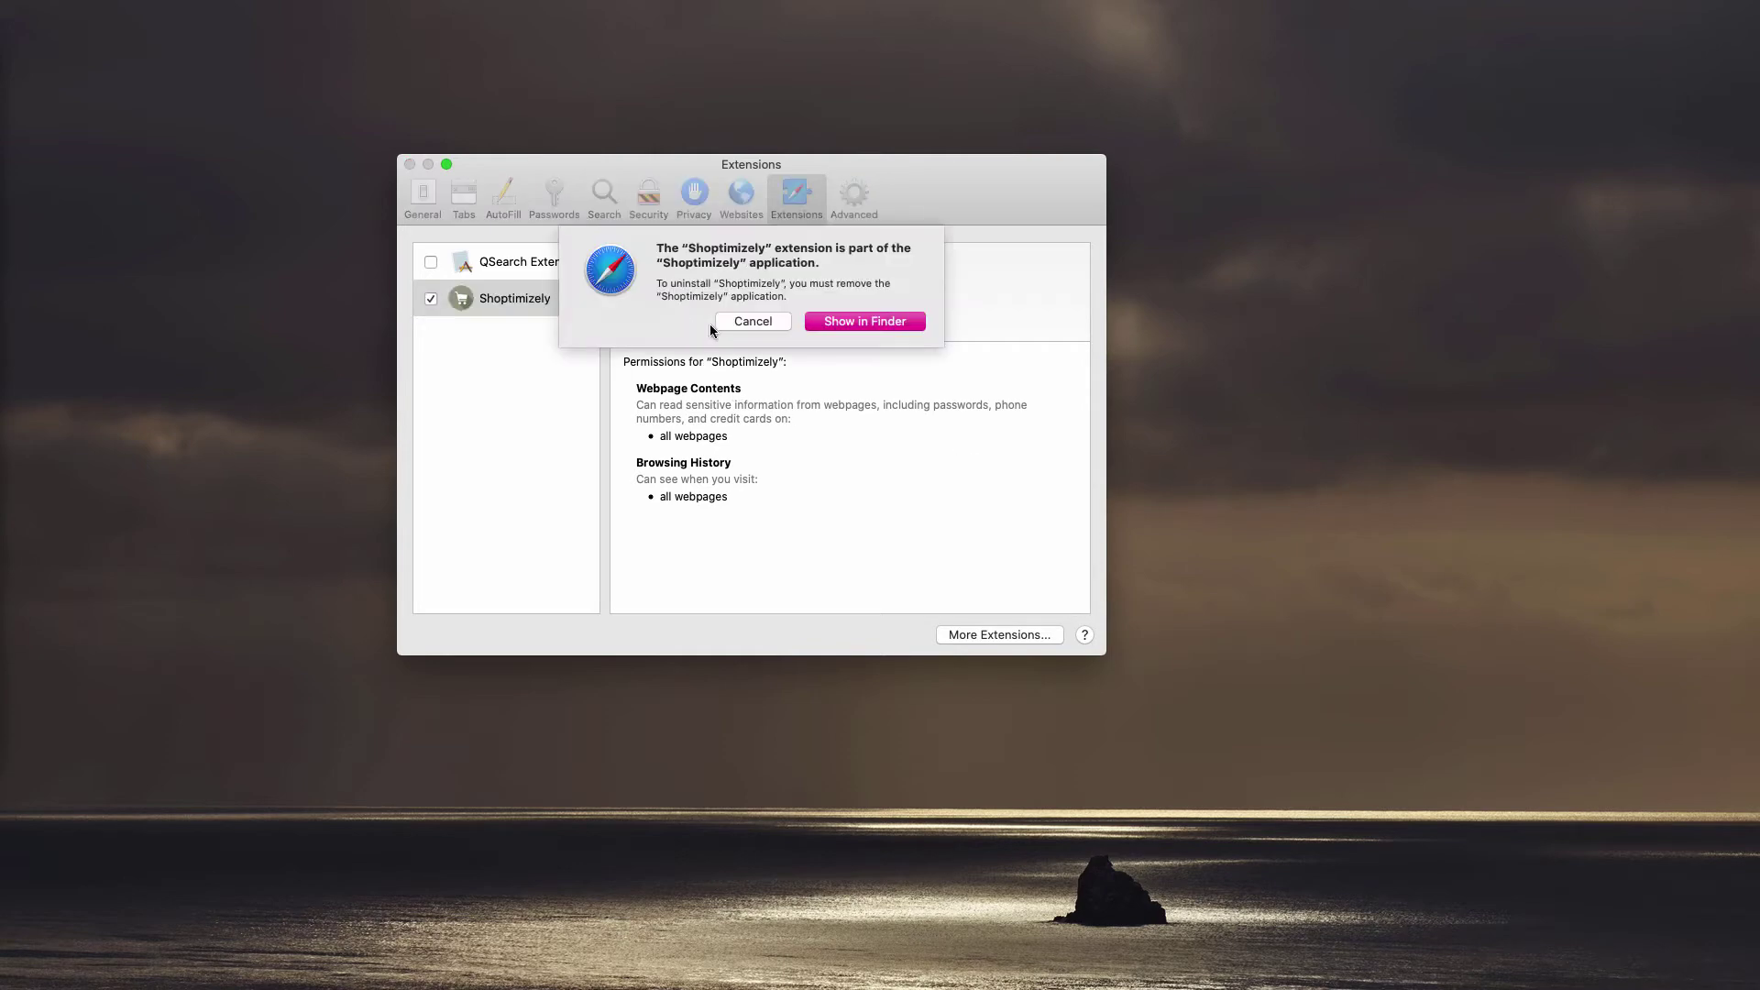
left_click(862, 323)
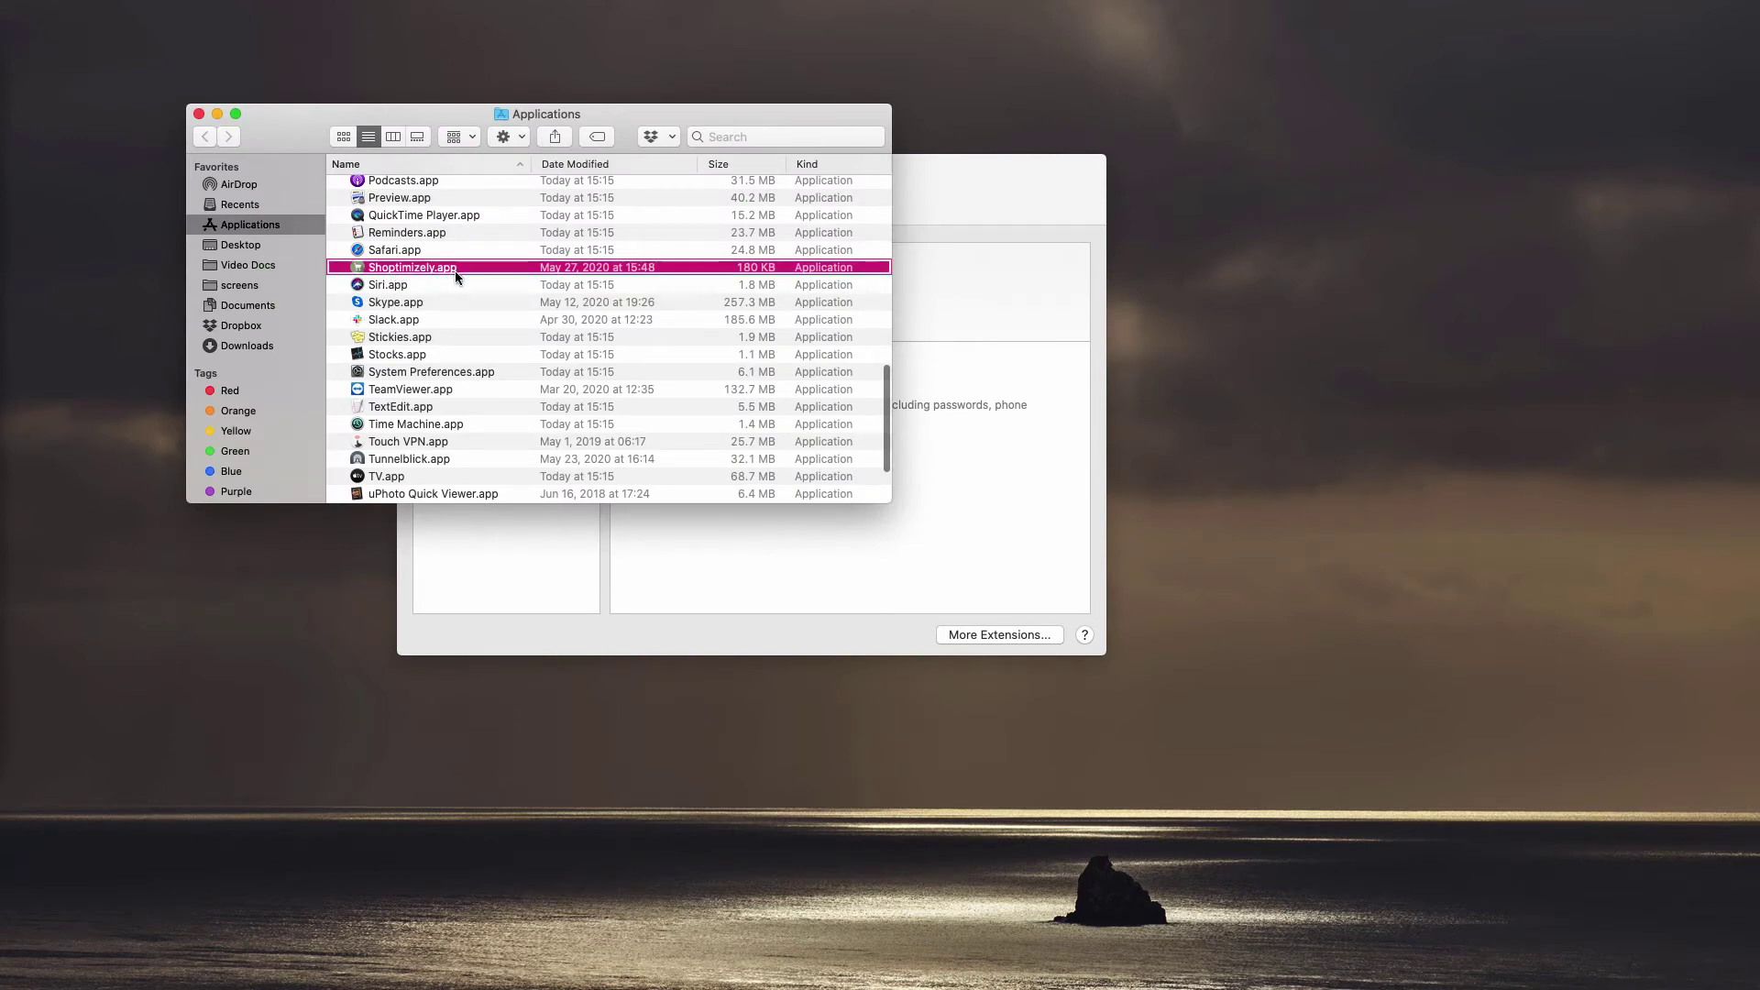
right_click(455, 270)
left_click(496, 326)
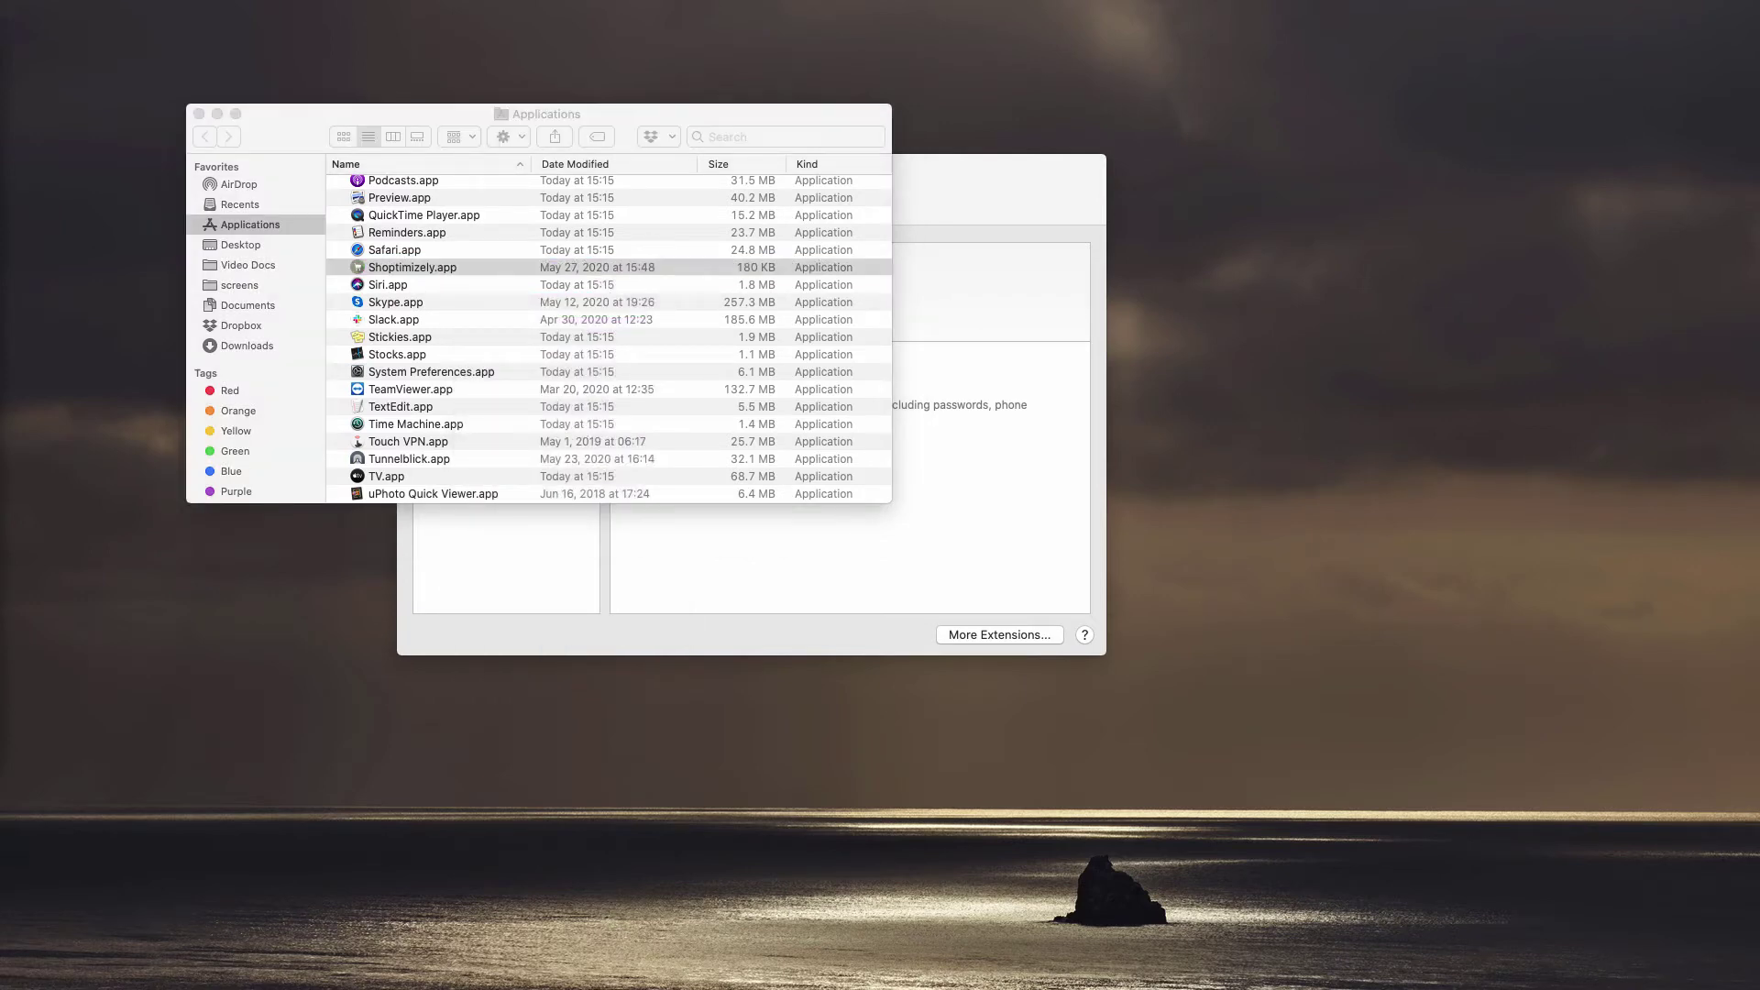
Enter the administrator password, correcting a typo, to authorise trashing Shoptimizely.app.
type("••••••••")
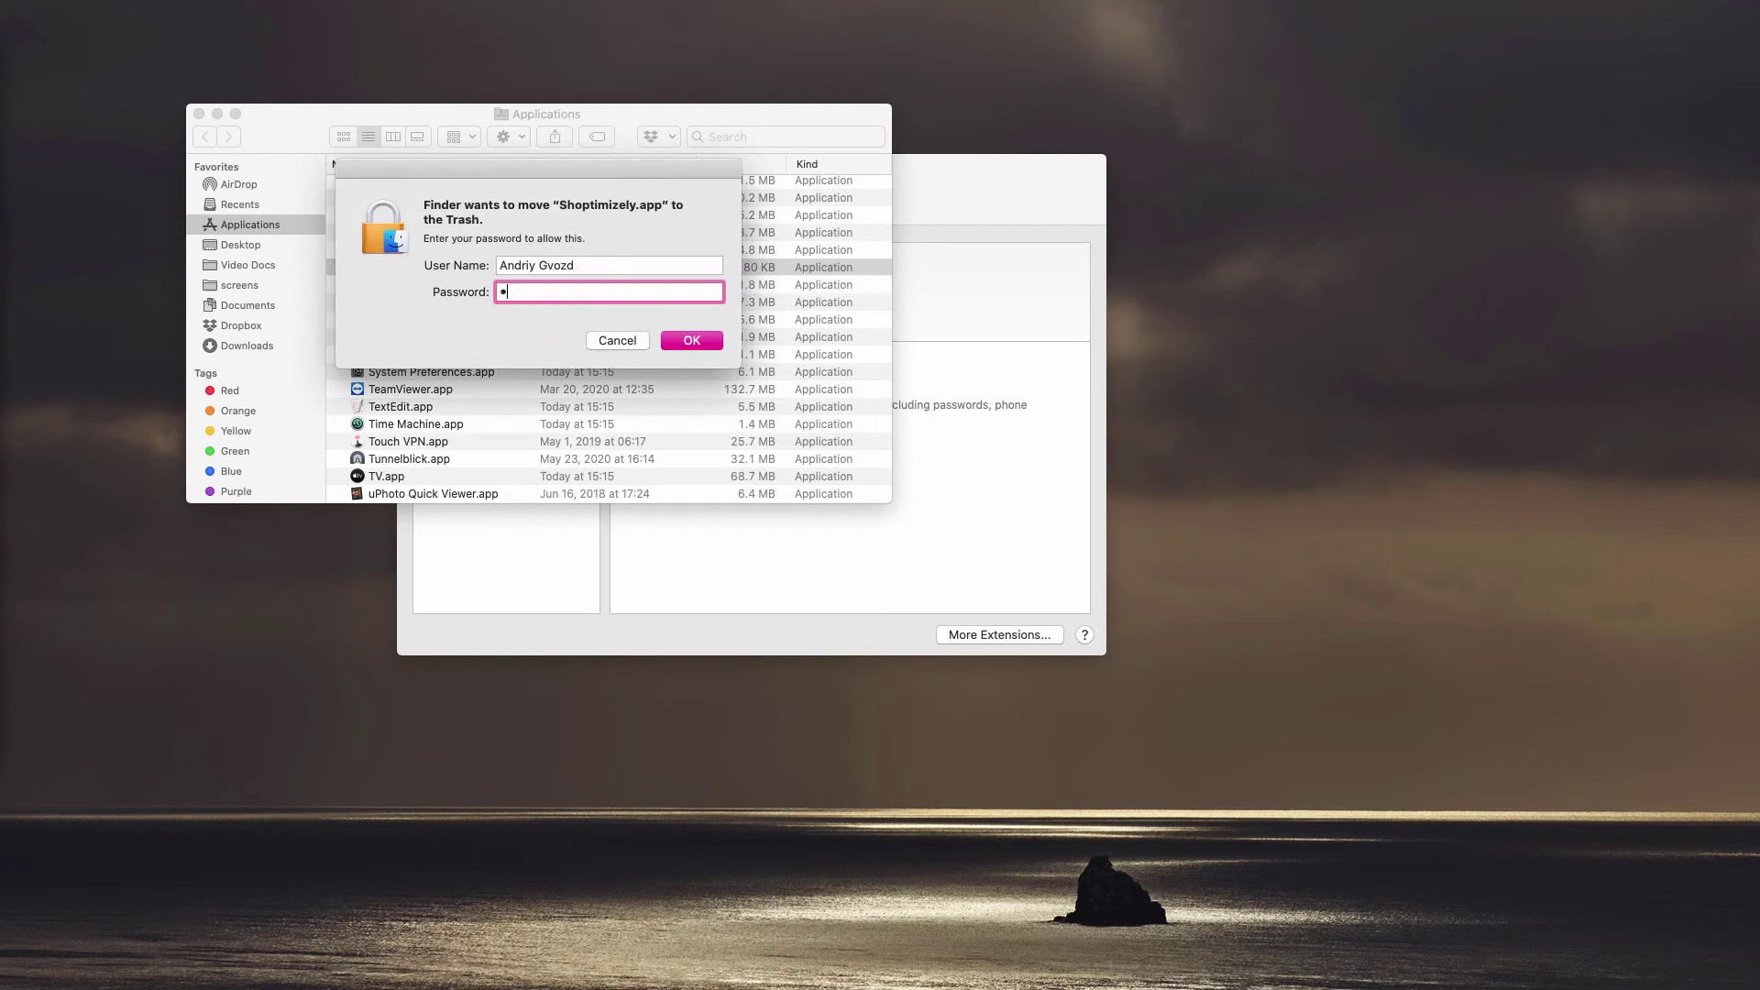
type("•••")
key("BackSpace")
key("super+a")
key("BackSpace")
type("•••••••••••••••••")
left_click(693, 340)
Bring the Extensions preferences in front of Finder and select QSearch Extension to view its details.
left_click(954, 370)
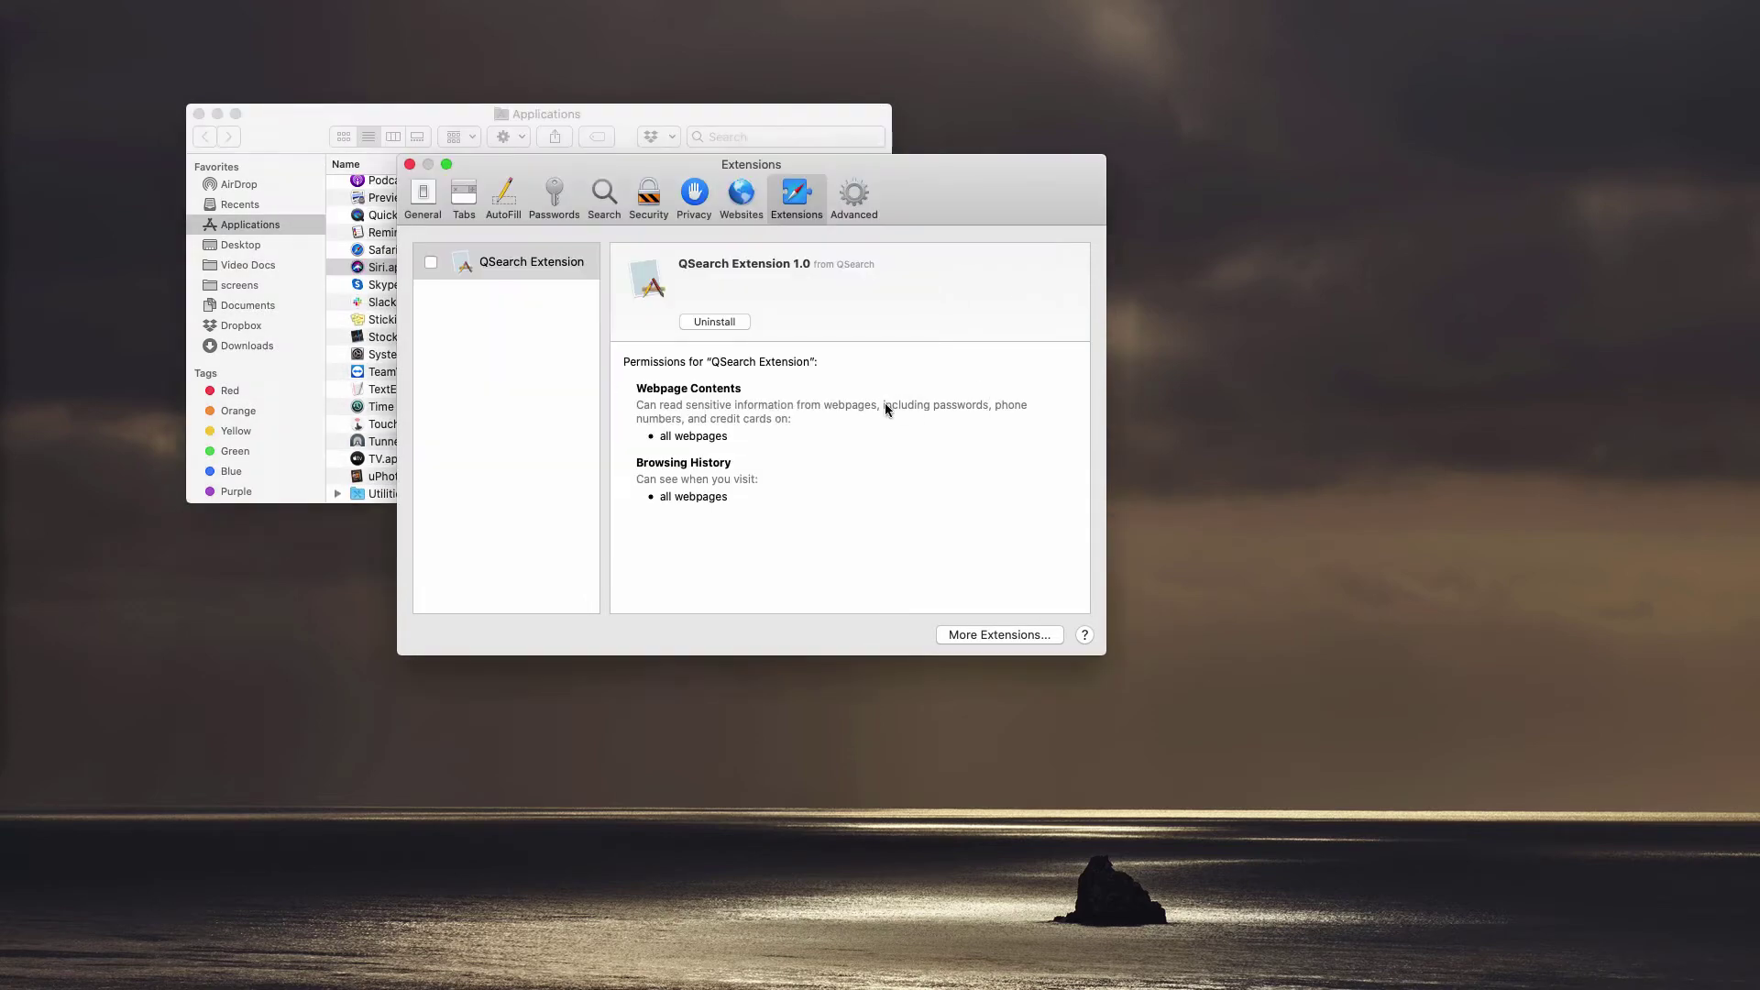
left_click(491, 271)
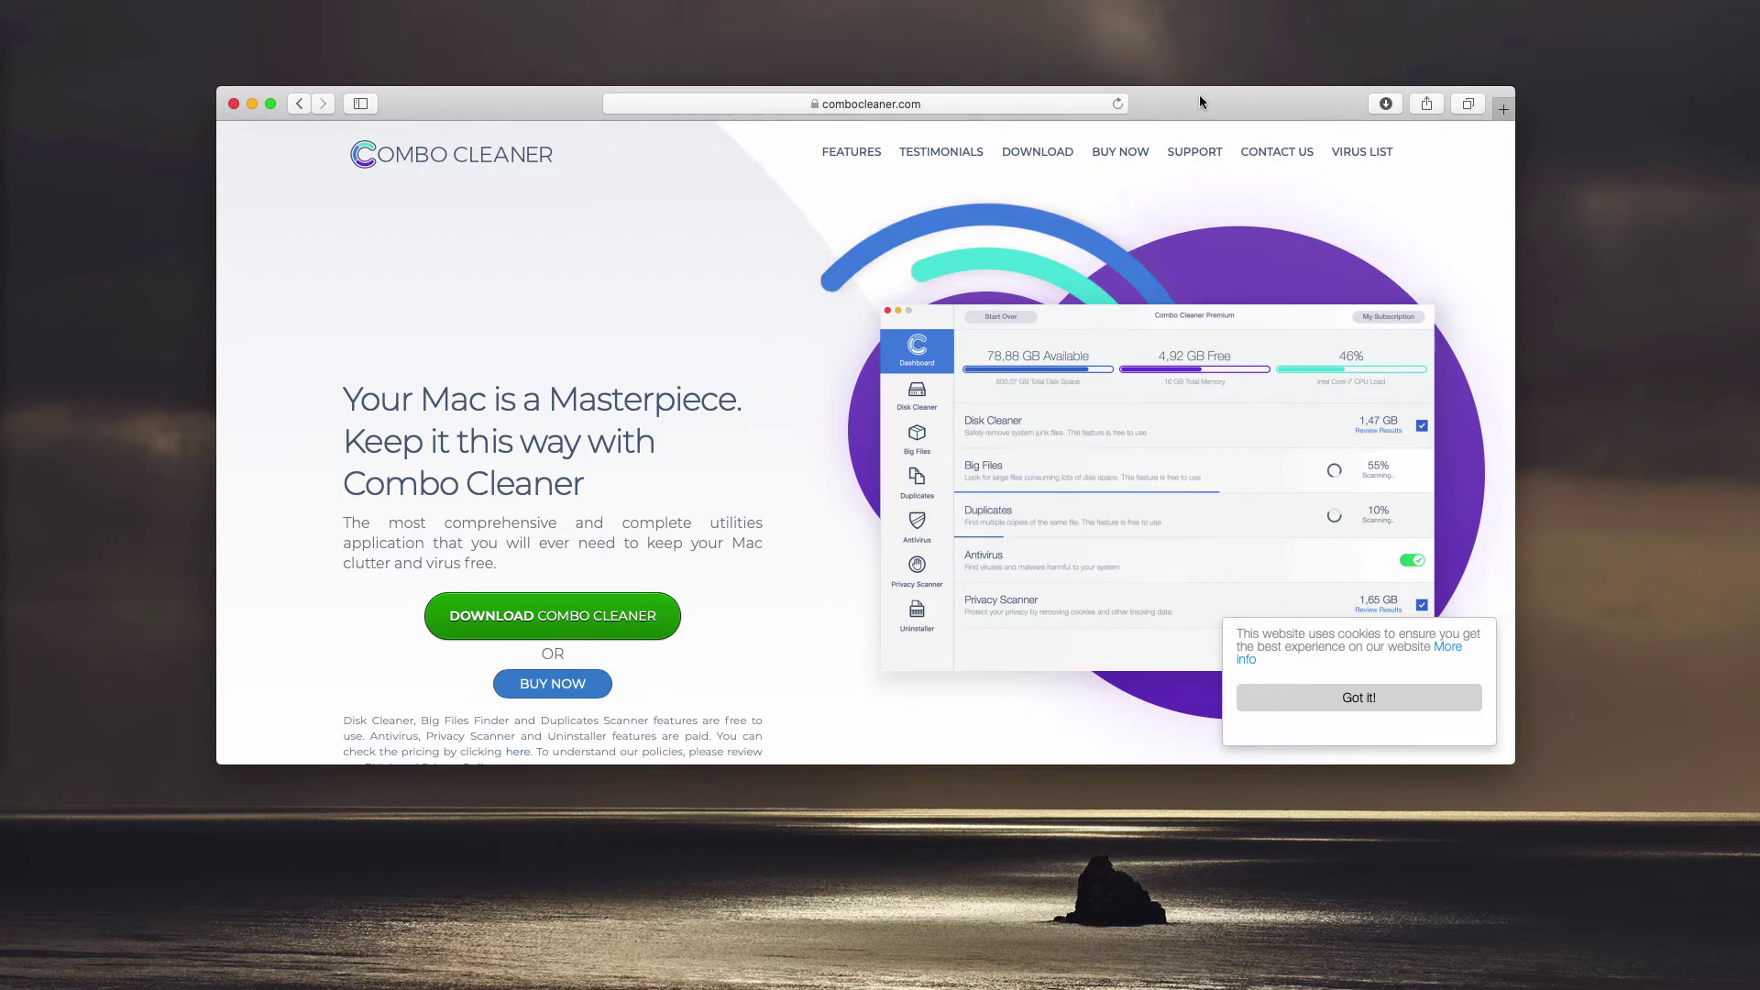
left_click(955, 118)
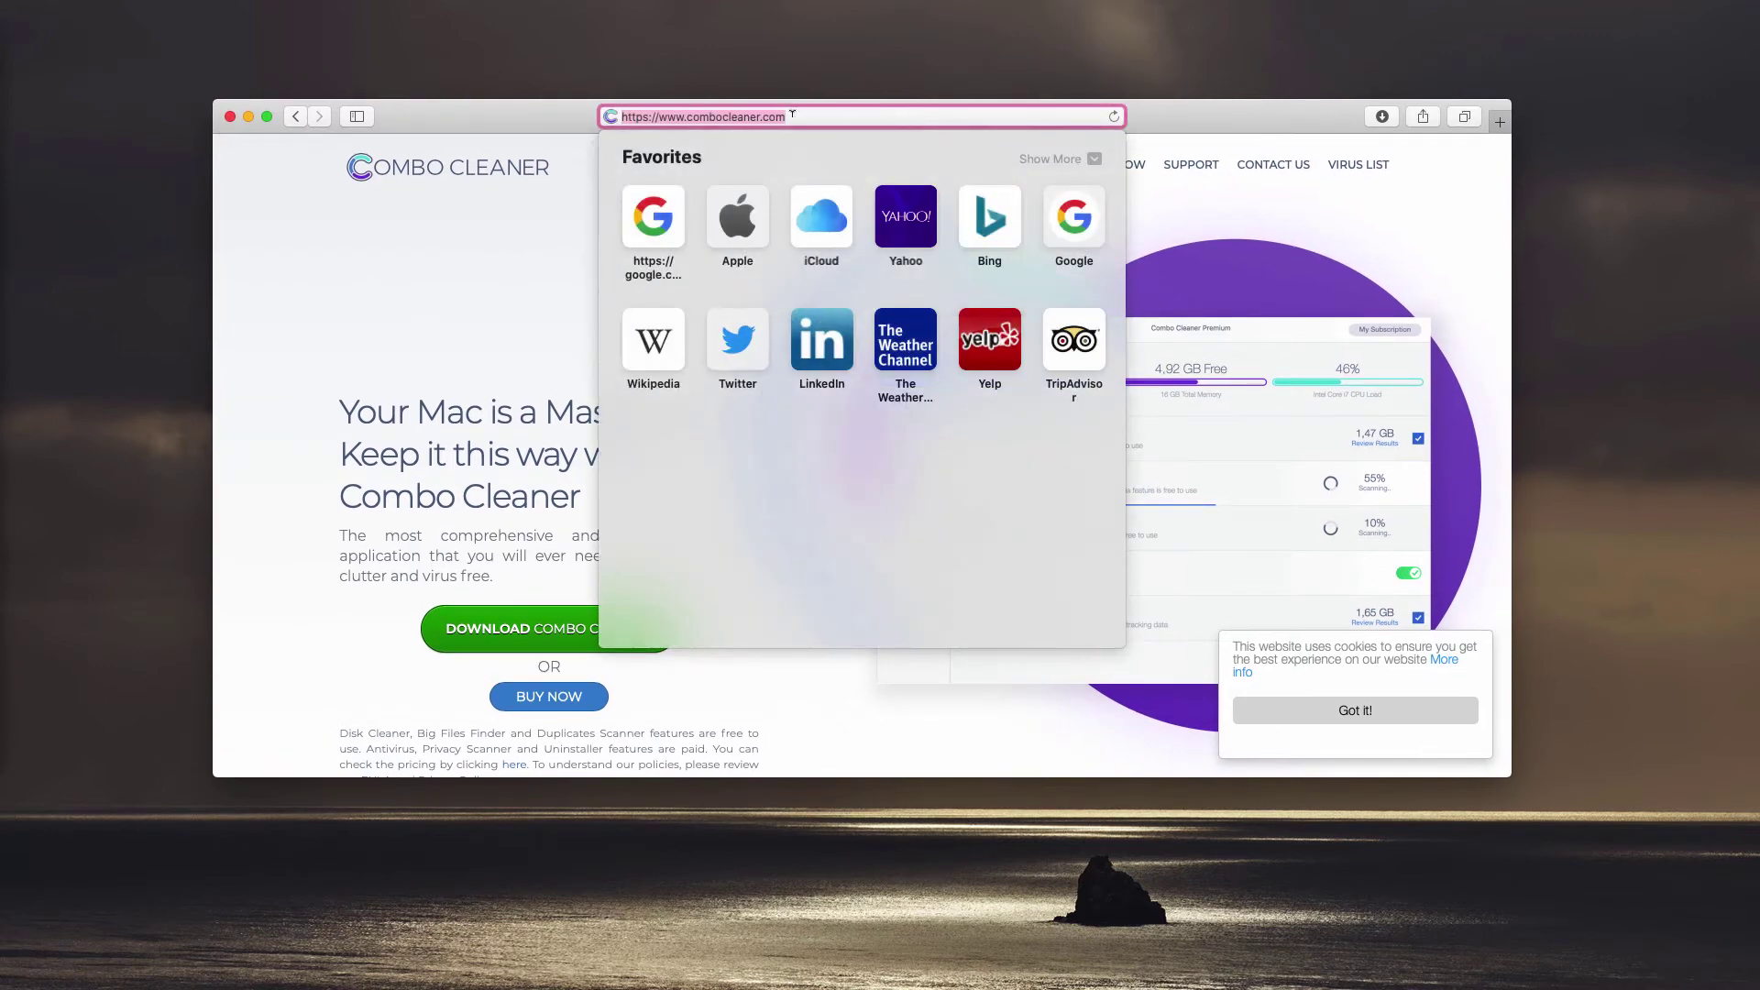
left_click(744, 115)
left_click(849, 117)
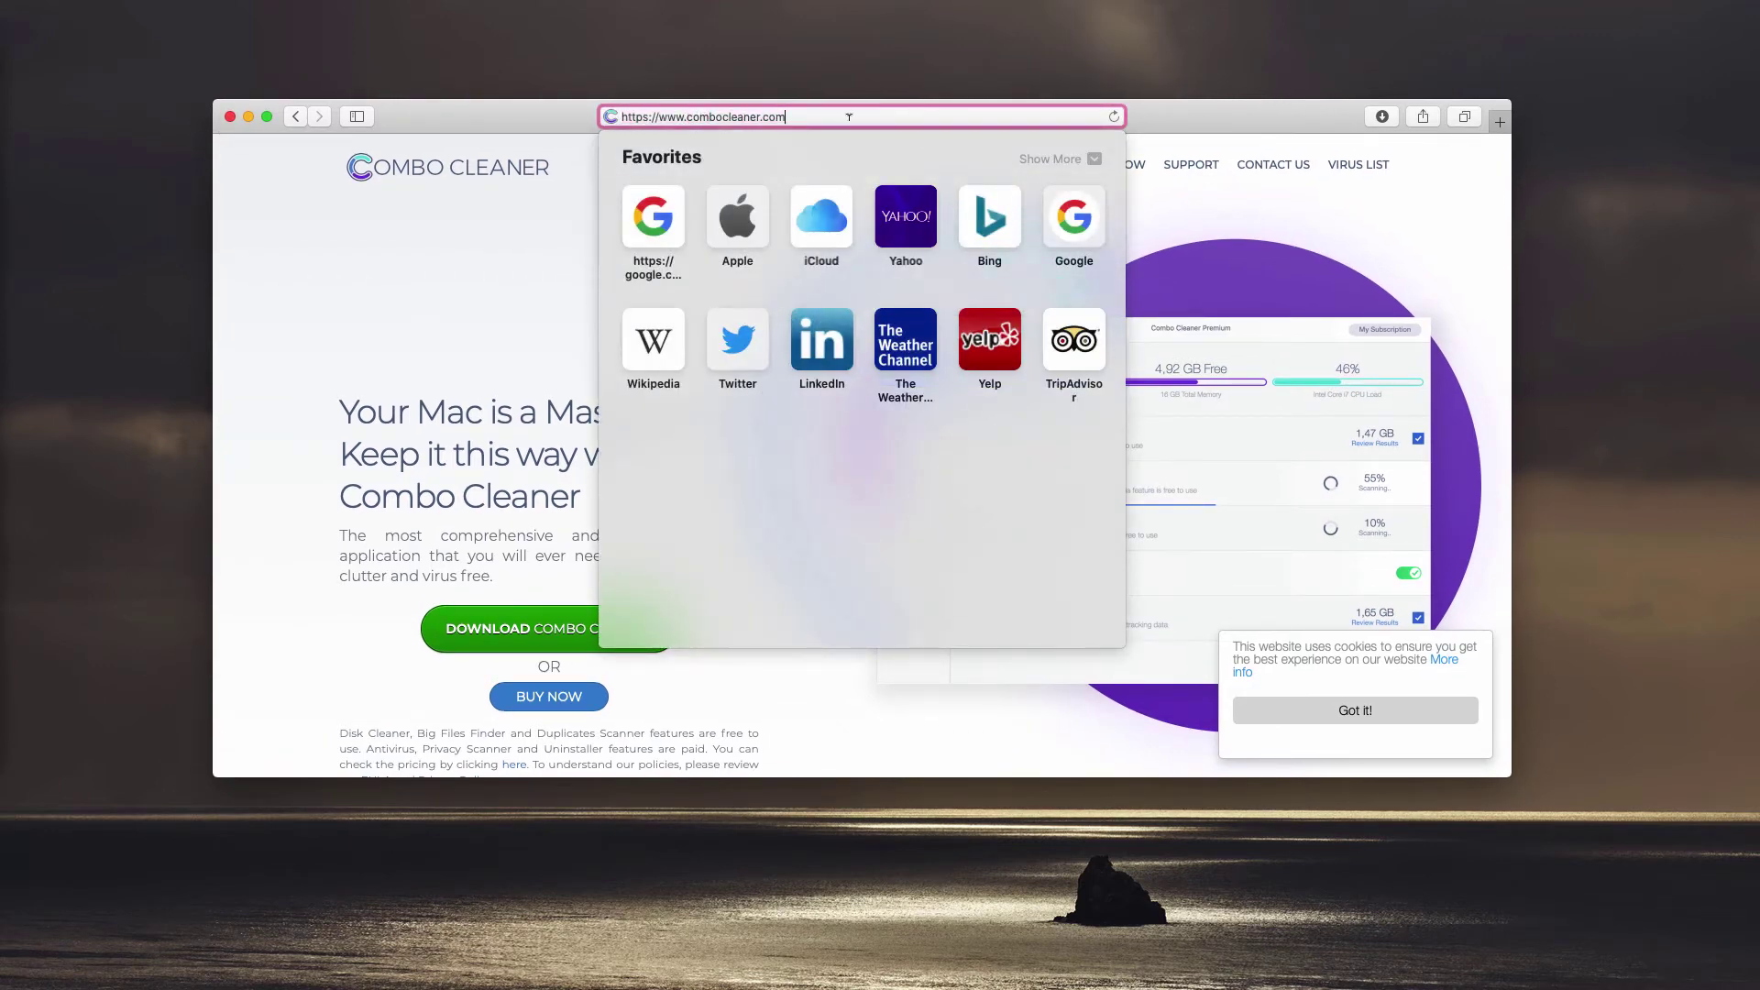
left_click(1233, 116)
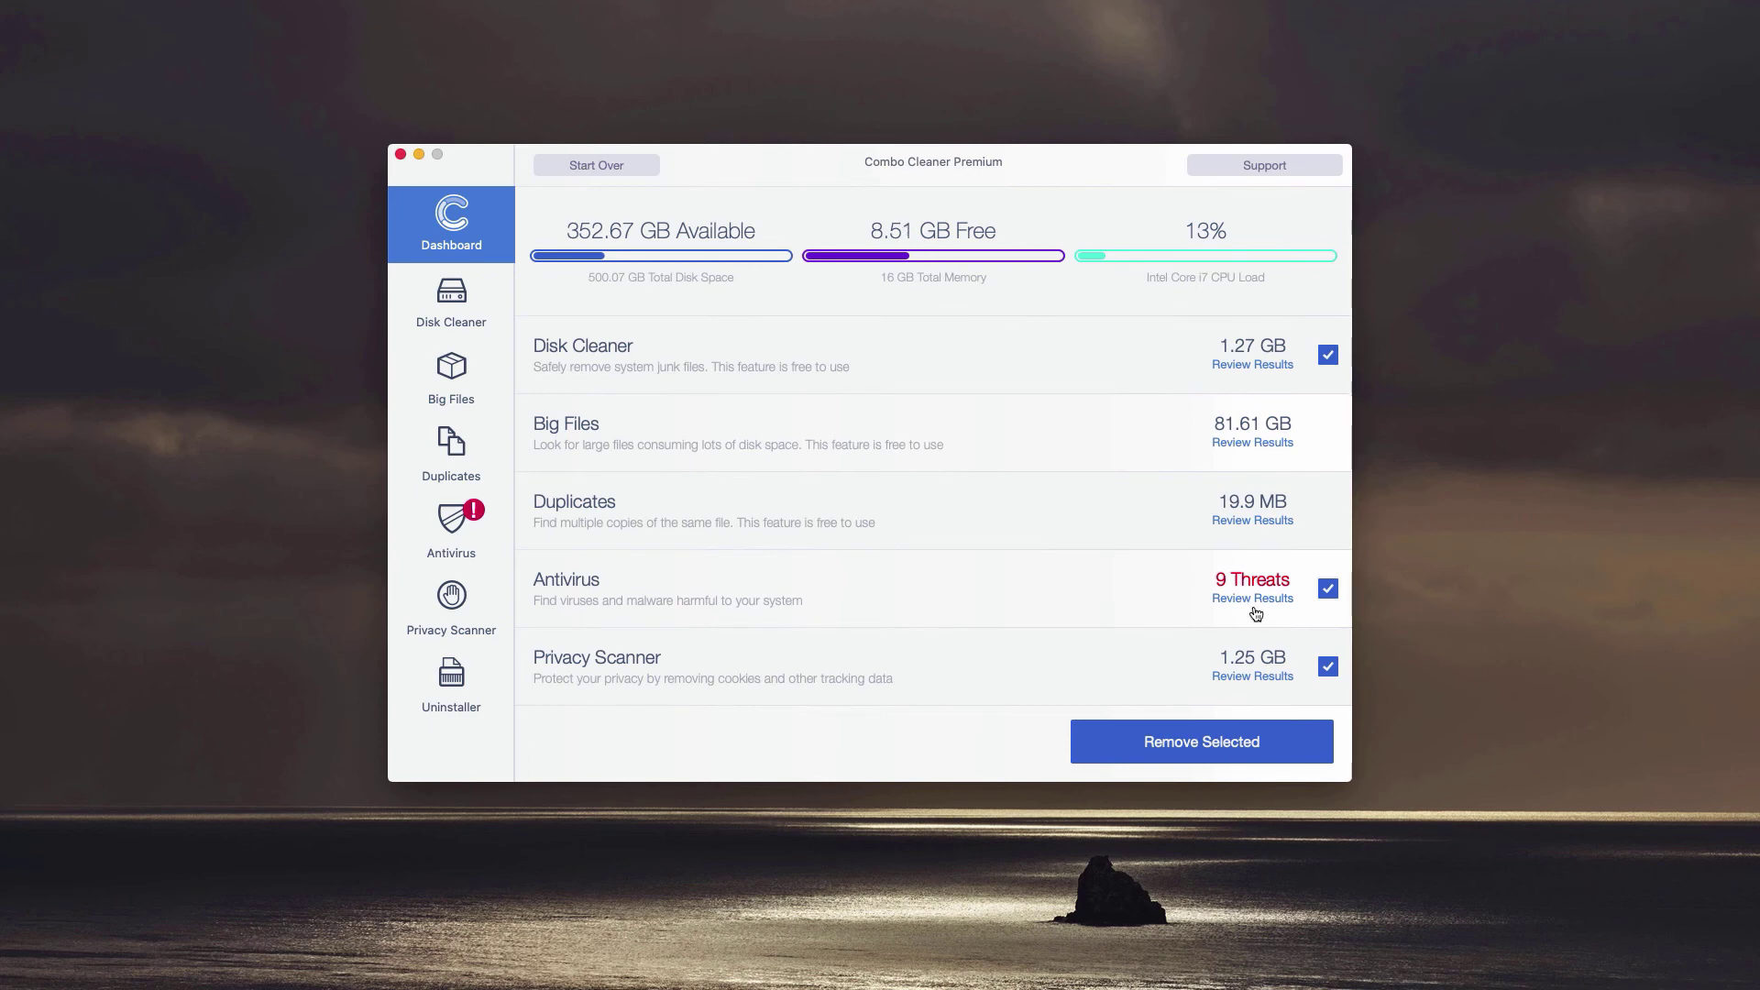
Review the Antivirus results and scroll through the 9 detected threats, including ExtraDevice.app.zip.
left_click(1253, 600)
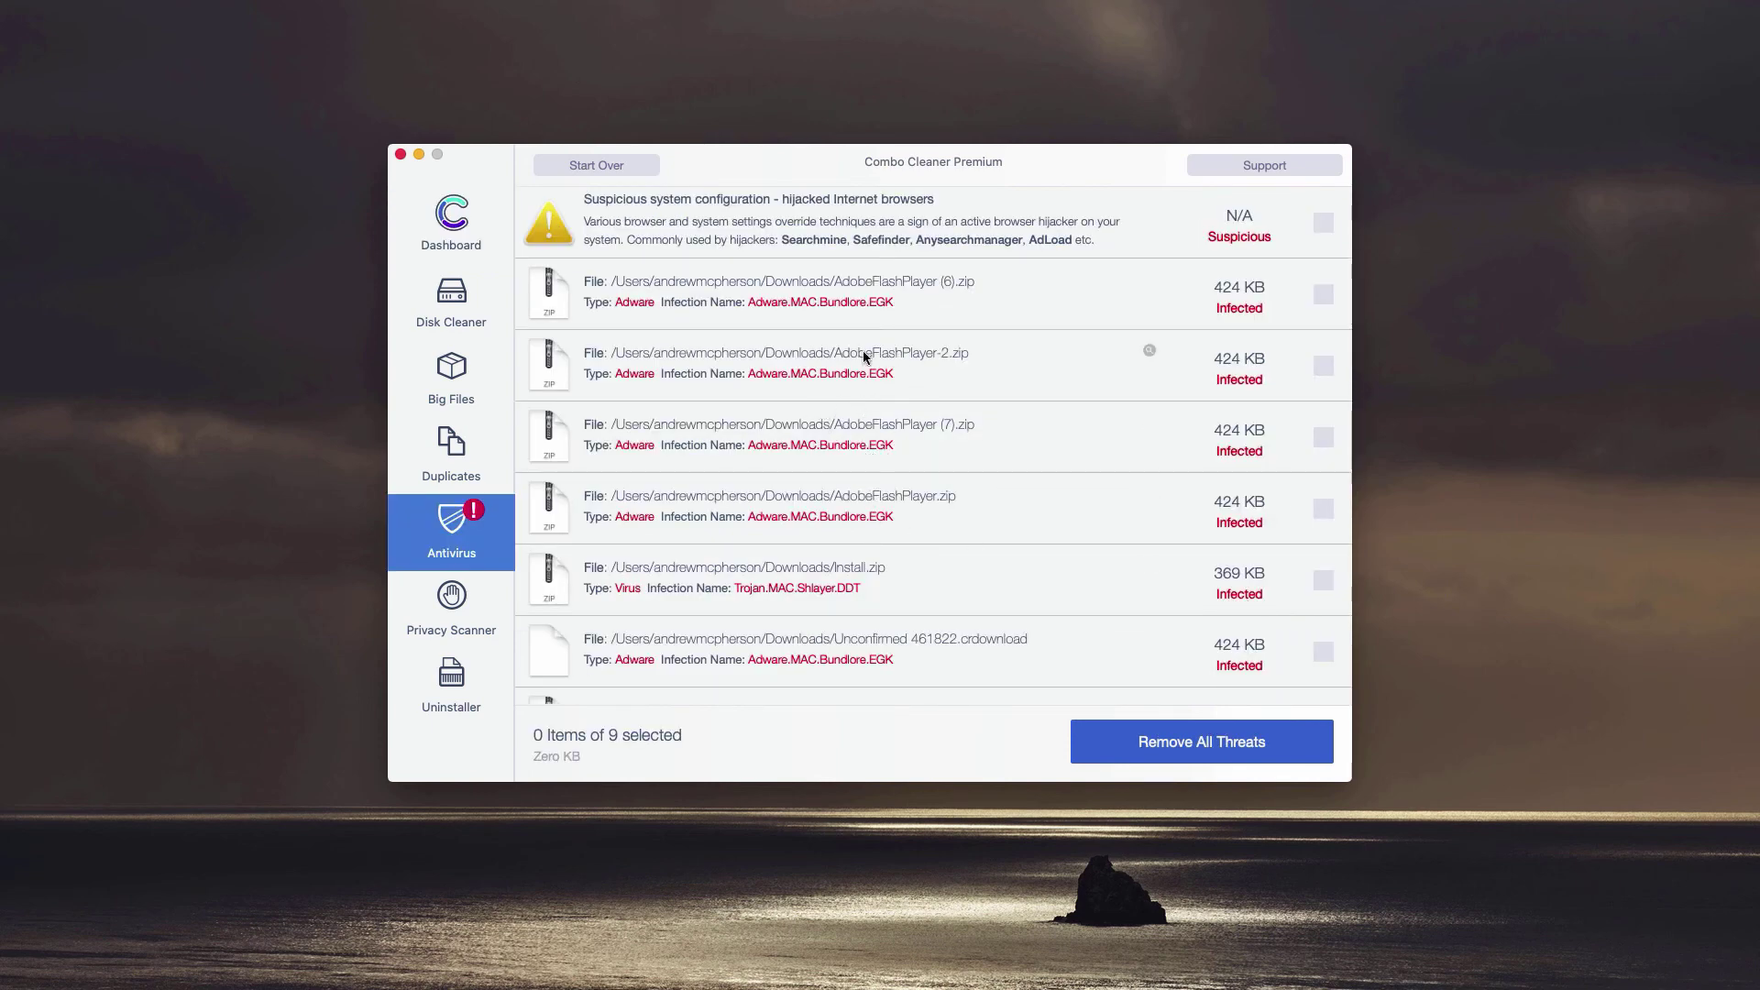
scroll(821, 366, "down", 3)
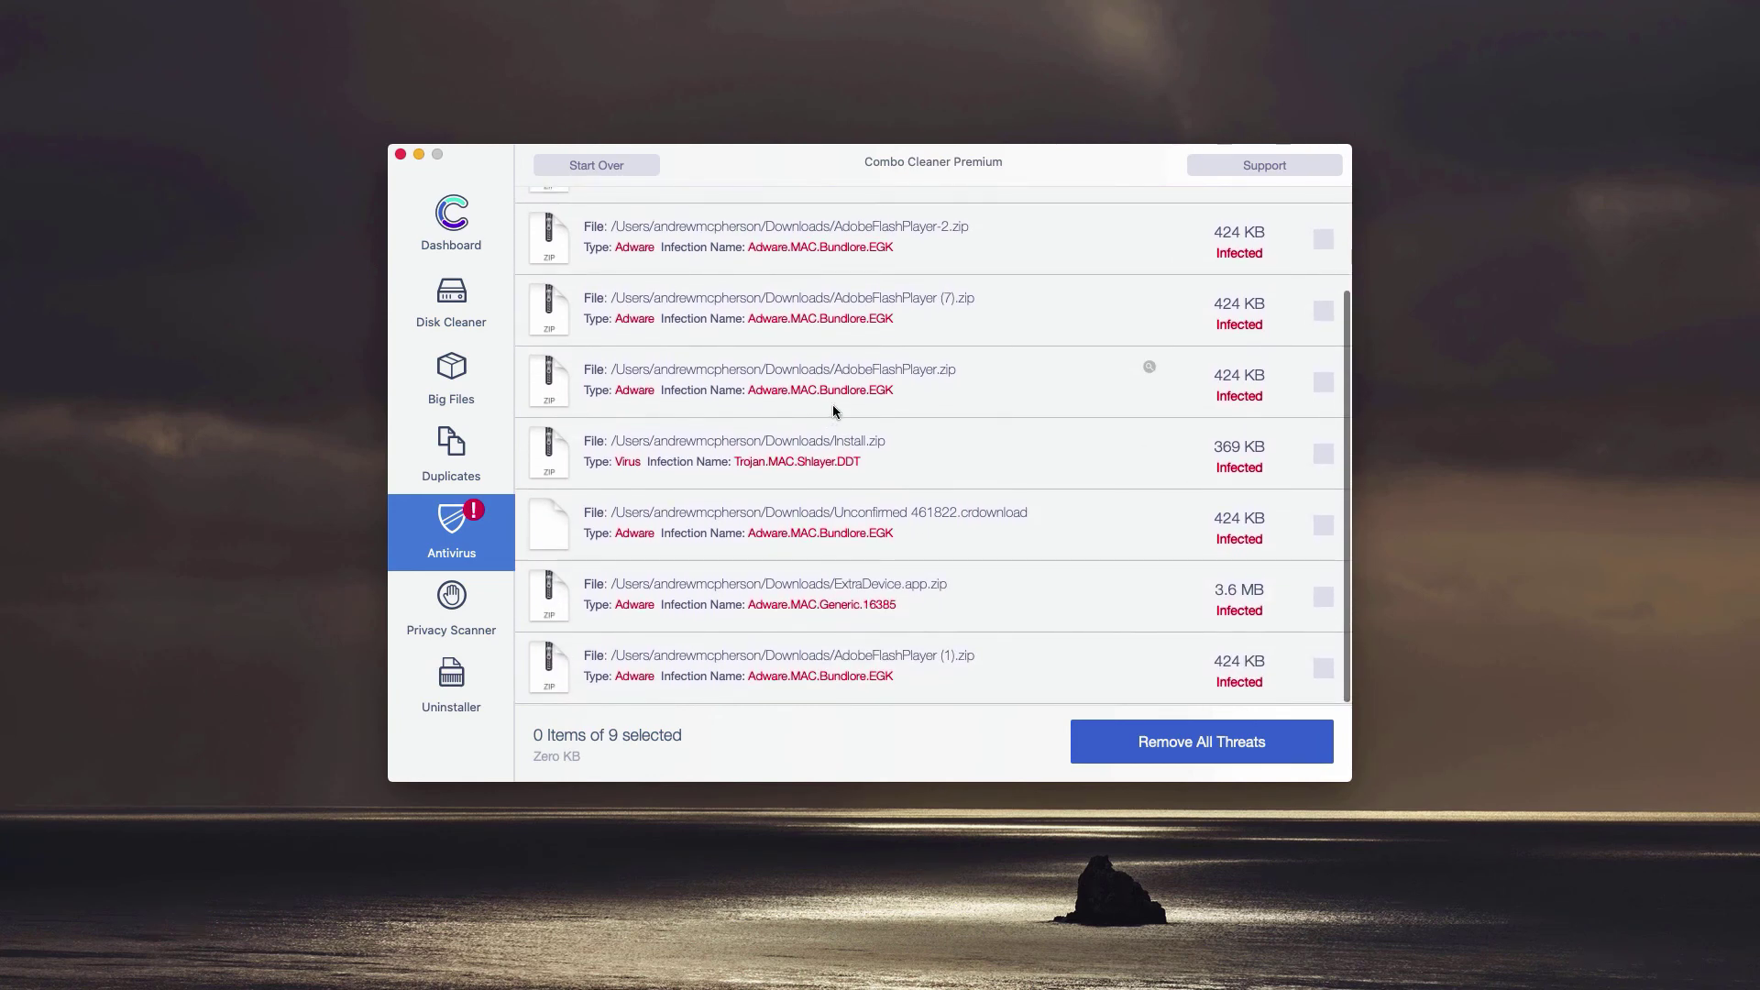
scroll(837, 404, "up", 3)
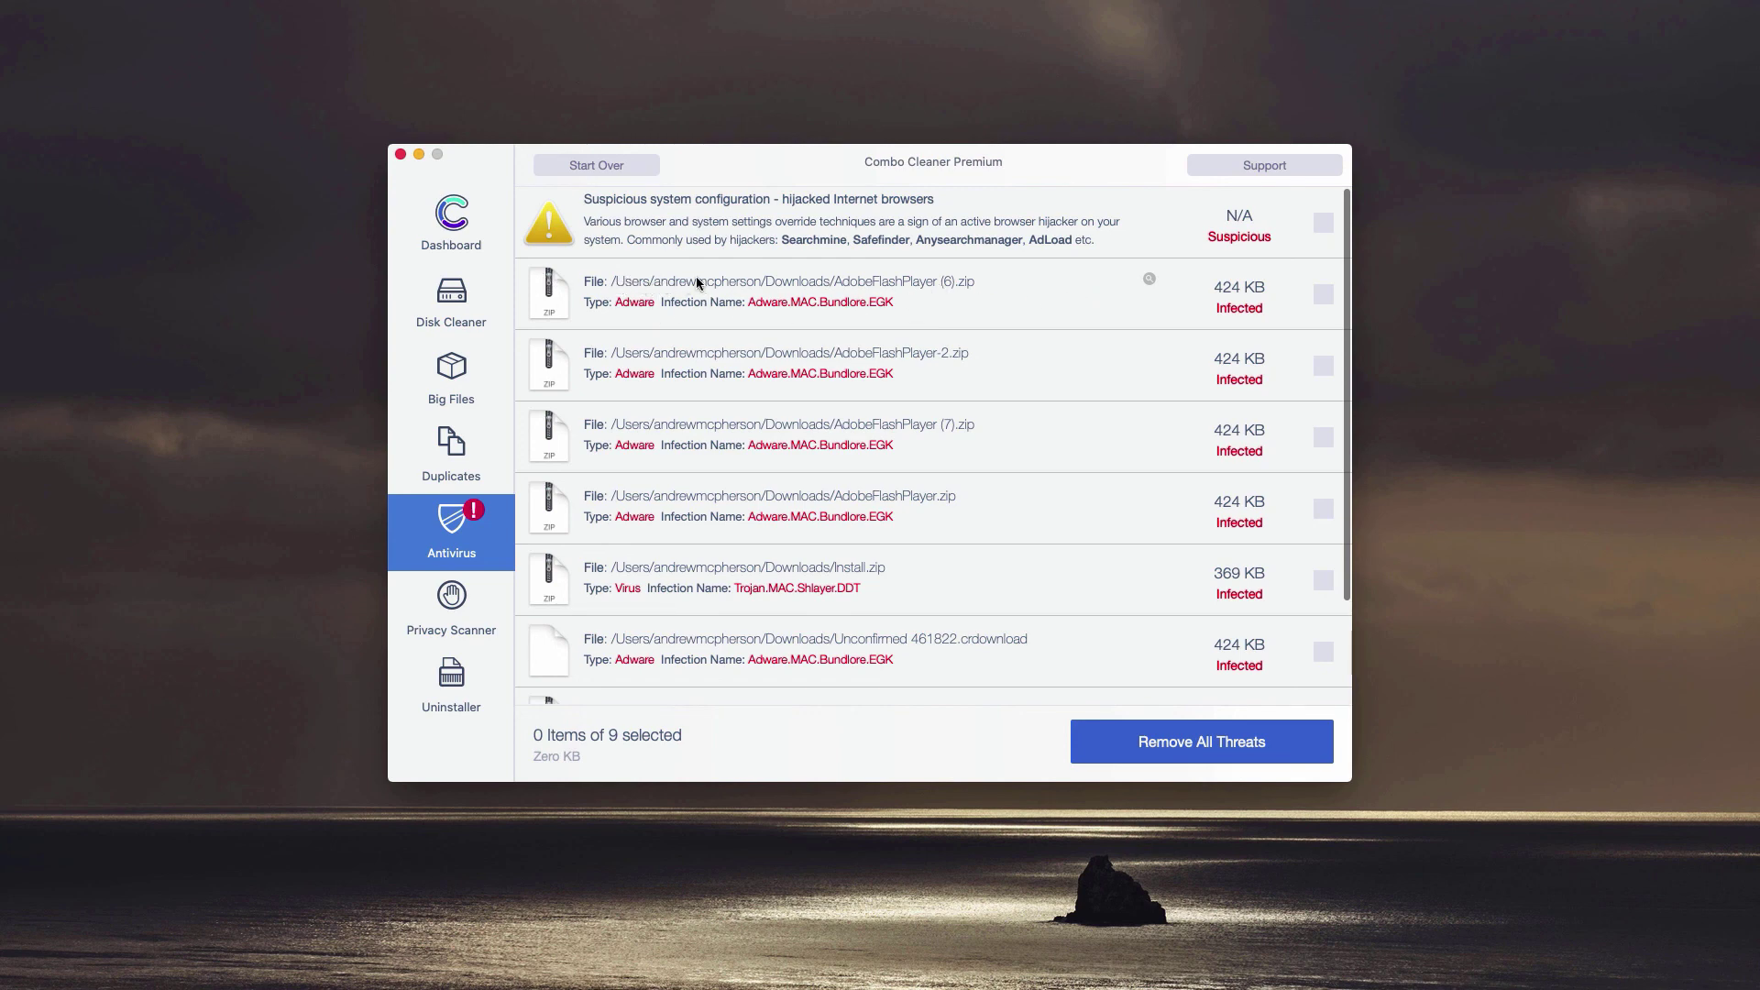
Reveal AdobeFlashPlayer (6).zip in Downloads, move it to the Trash, and close the Downloads window.
left_click(1150, 283)
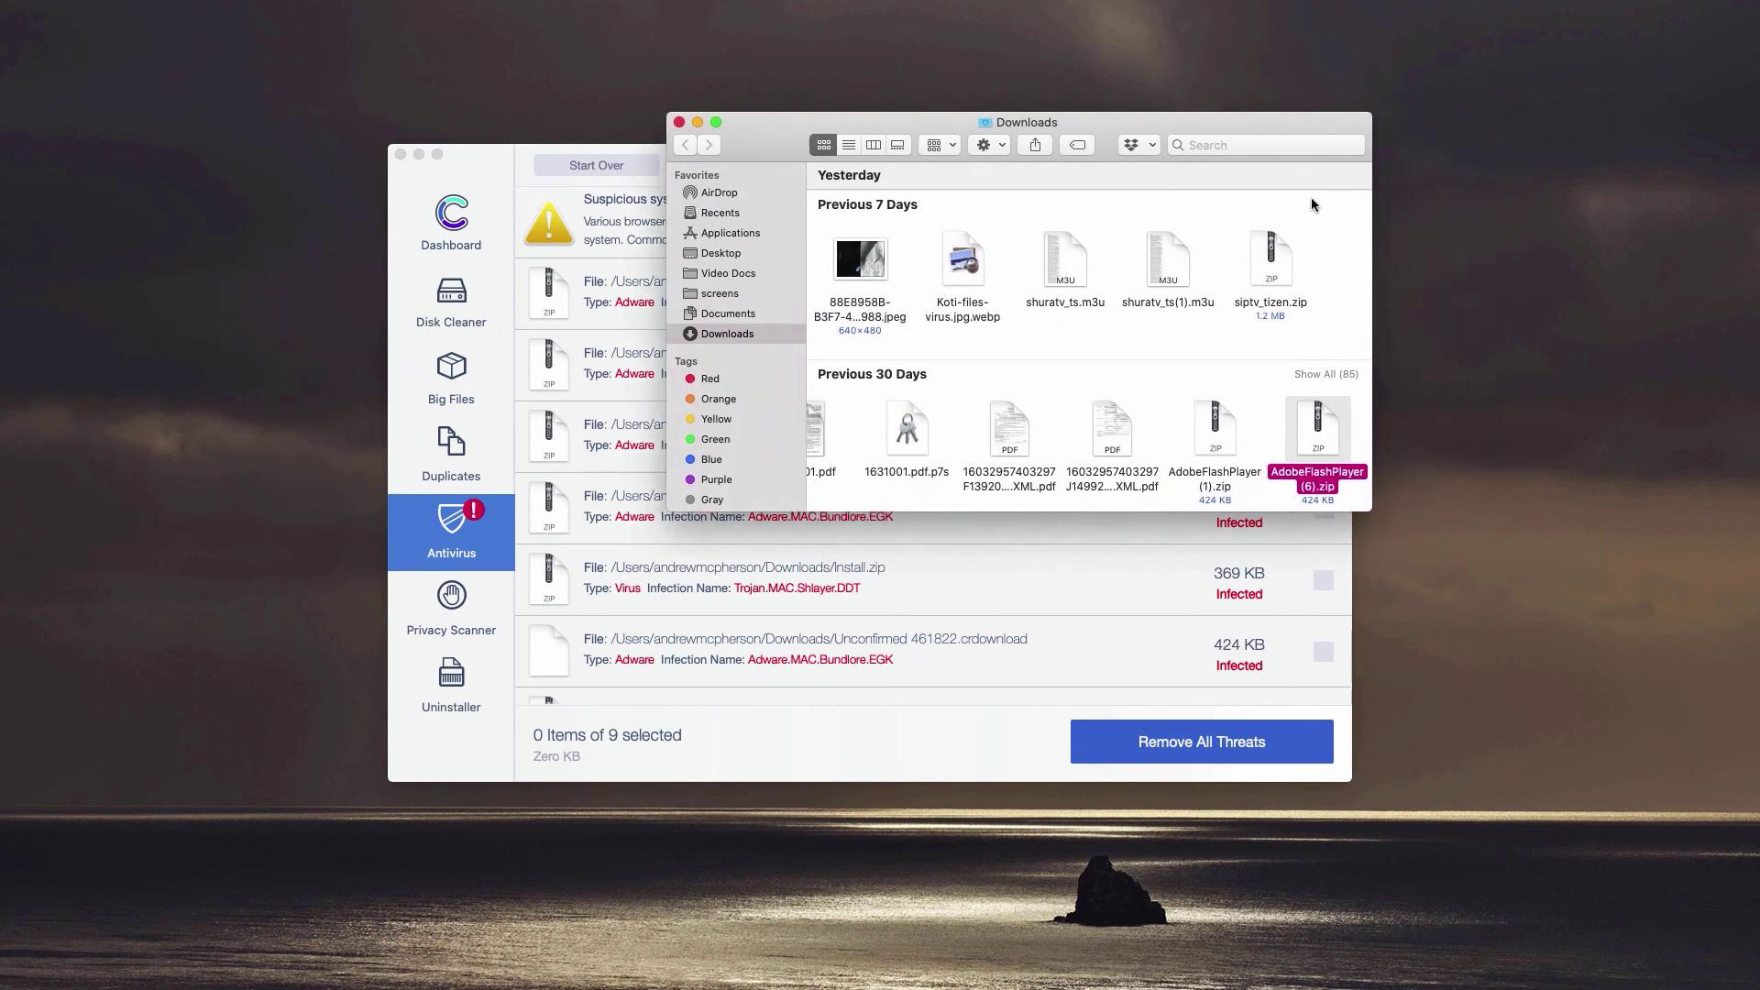
right_click(1323, 427)
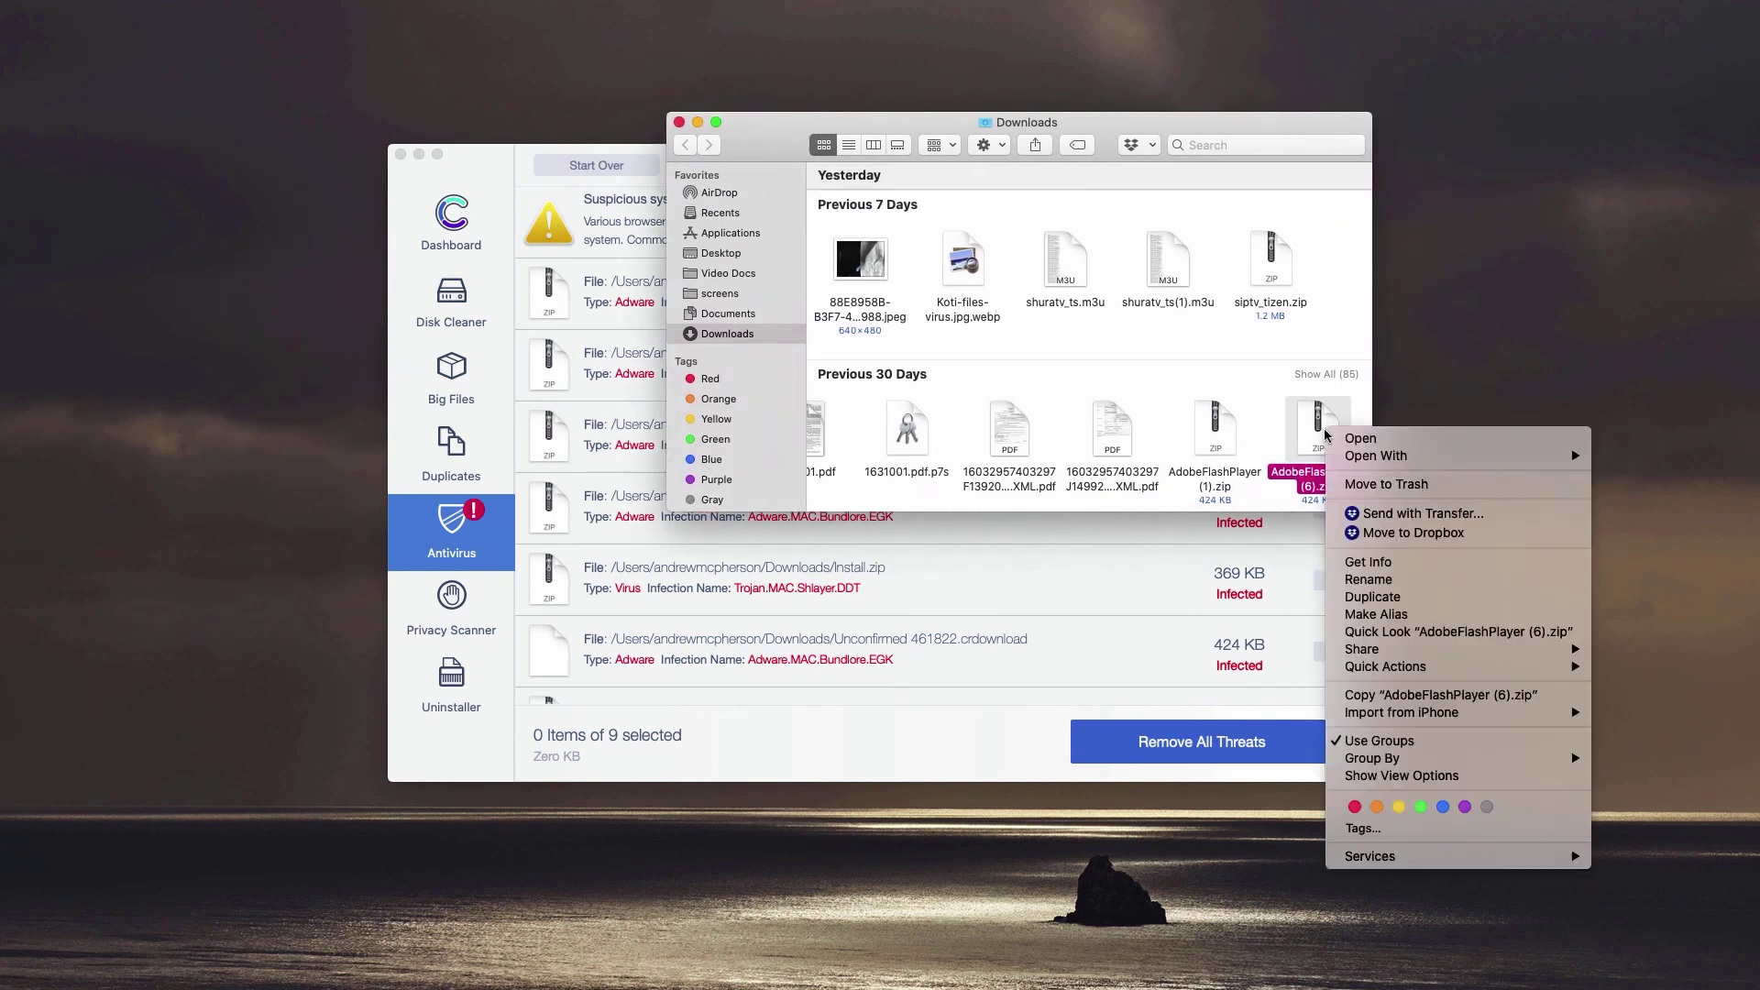
left_click(1385, 484)
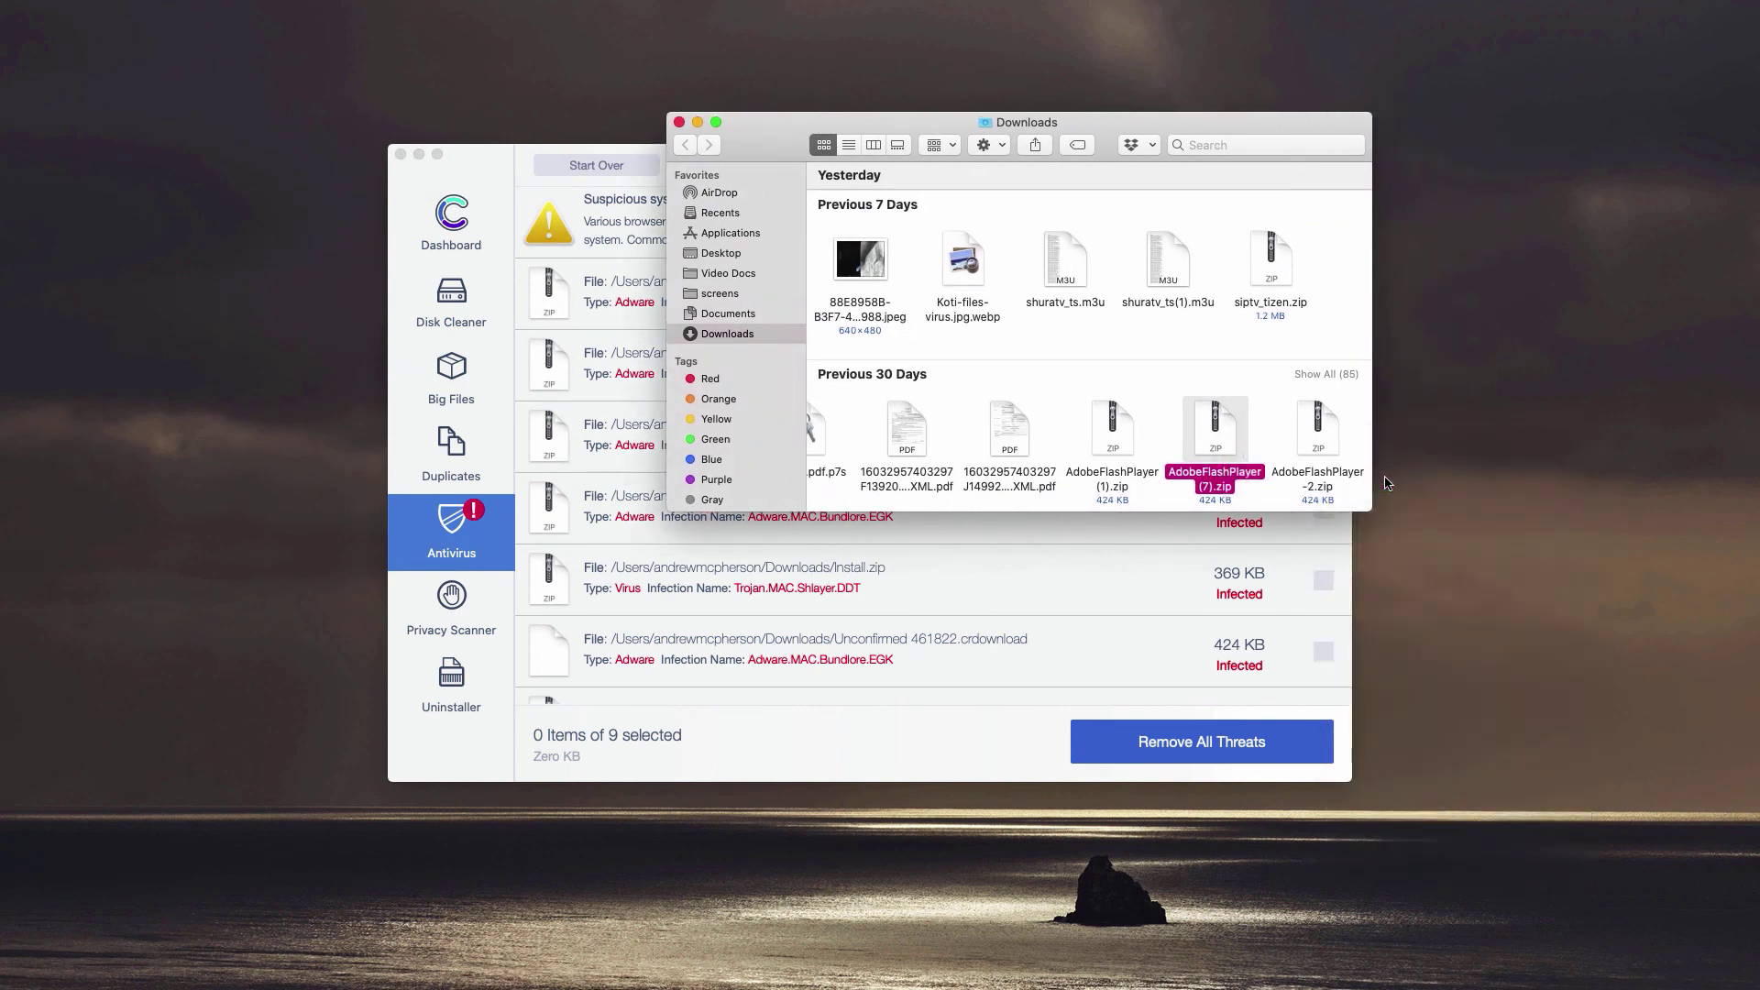
left_click(679, 122)
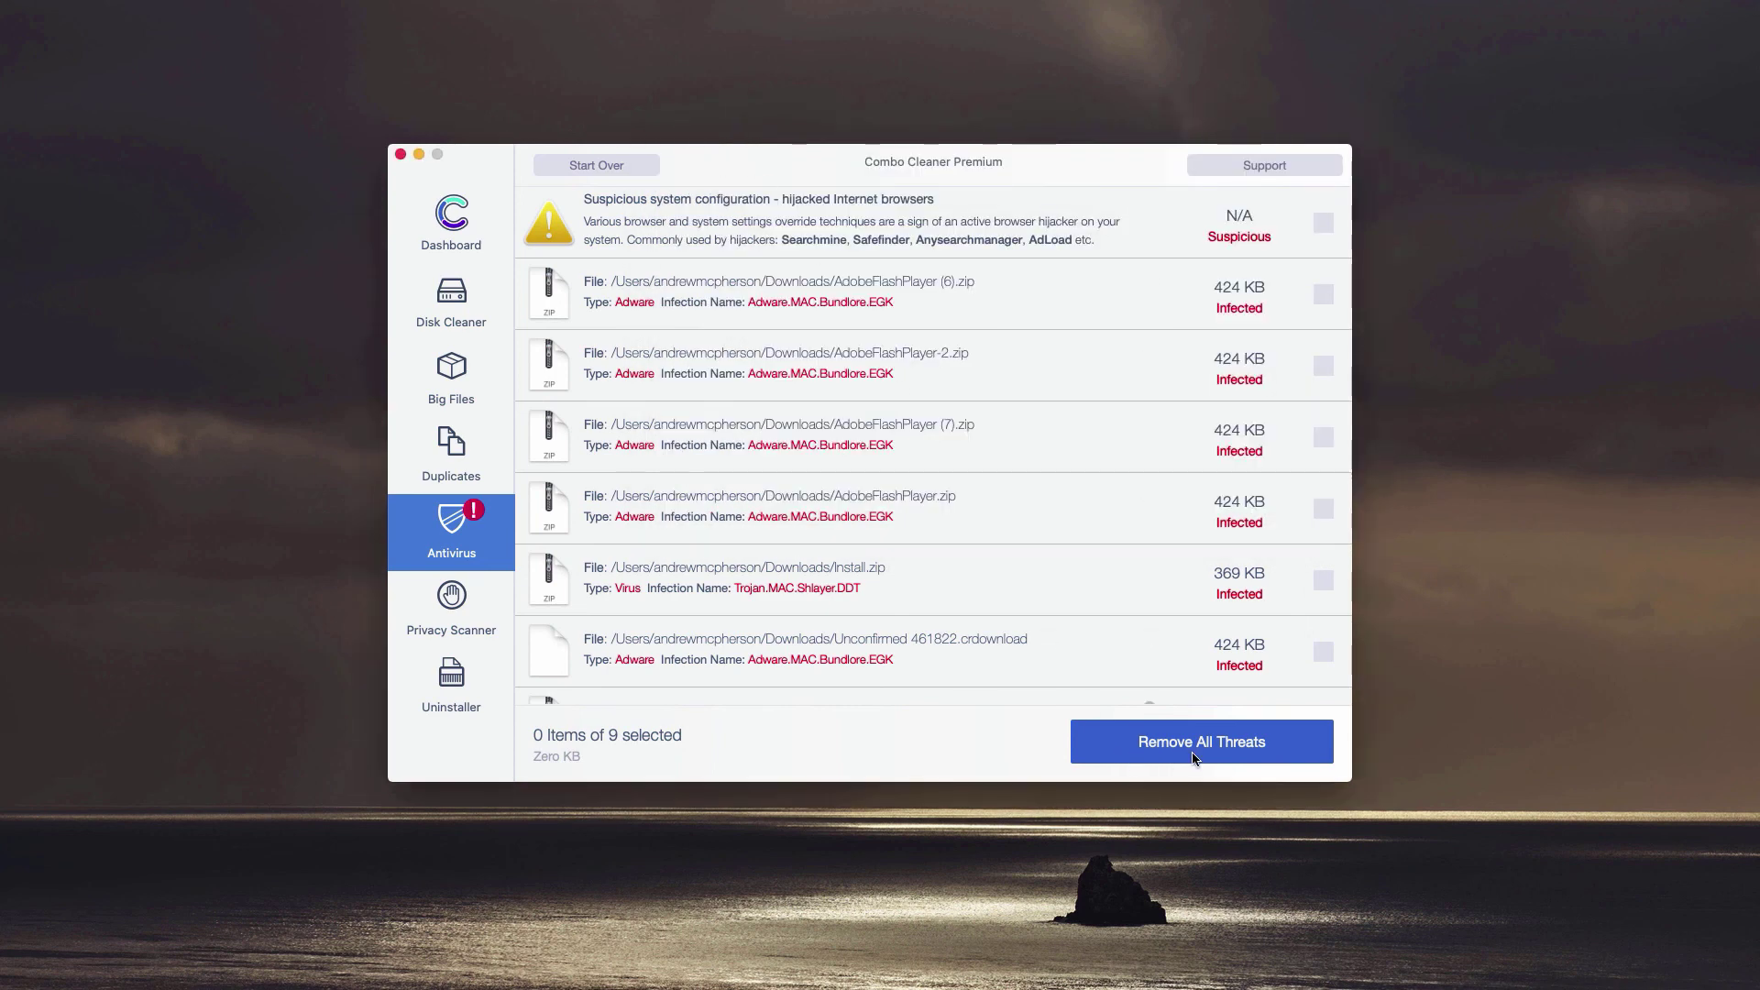